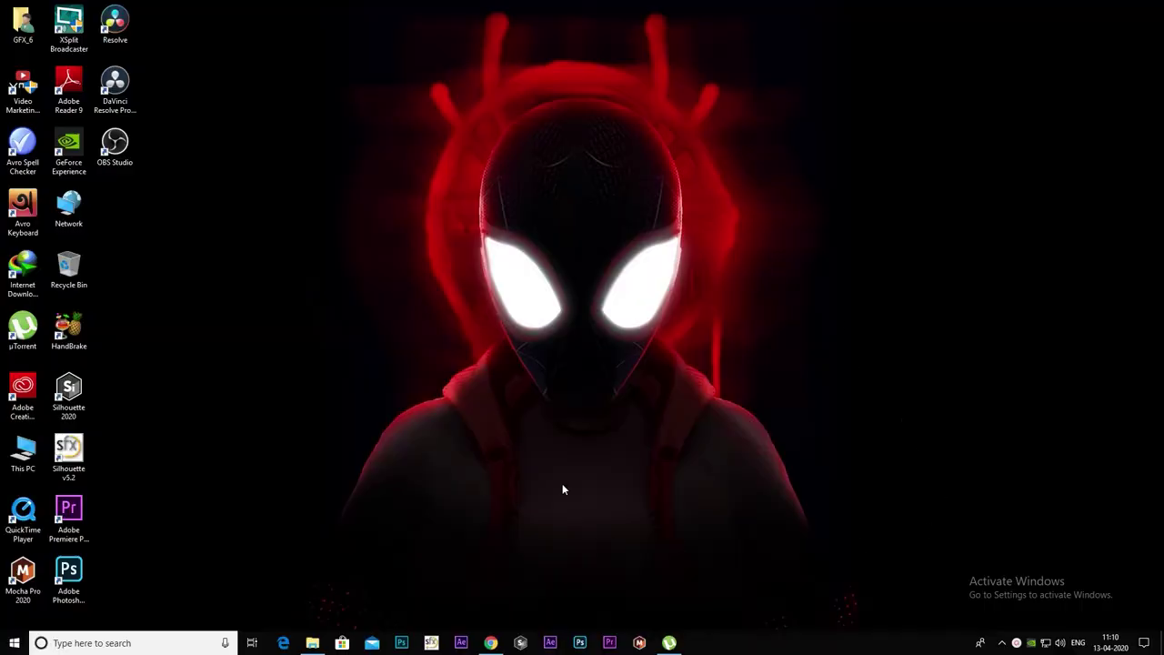
# Extract the Oil Paint For Photoshop CC 2019 archive in the photo shop folder into its own folder.
pyautogui.click(318, 646)
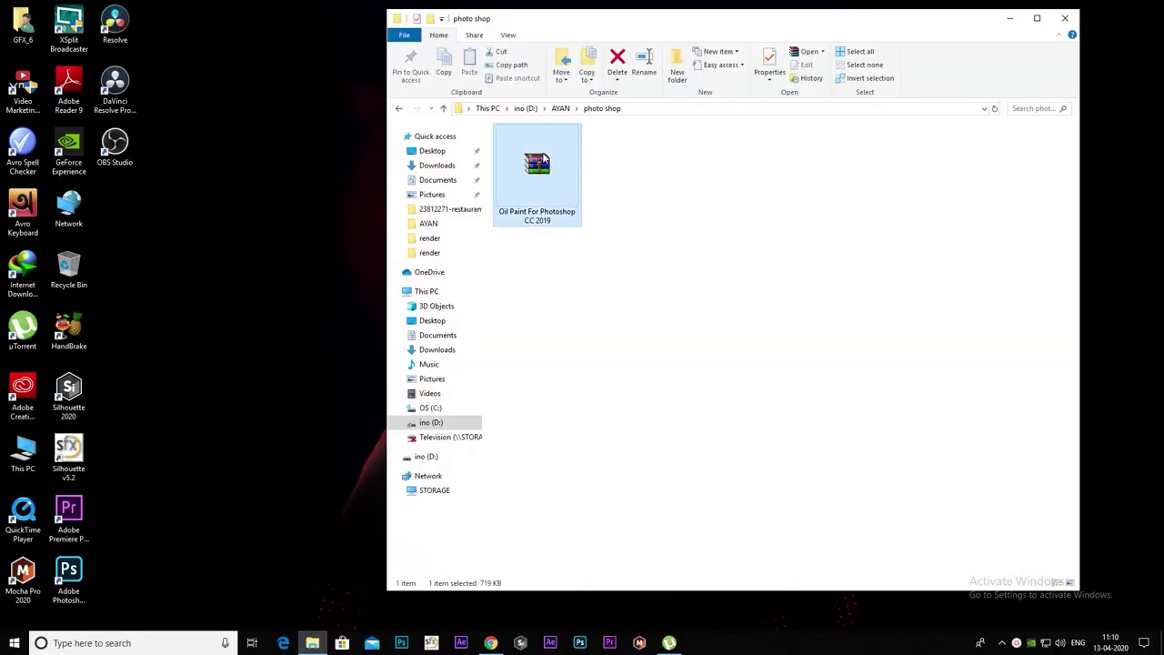
pyautogui.rightClick(544, 156)
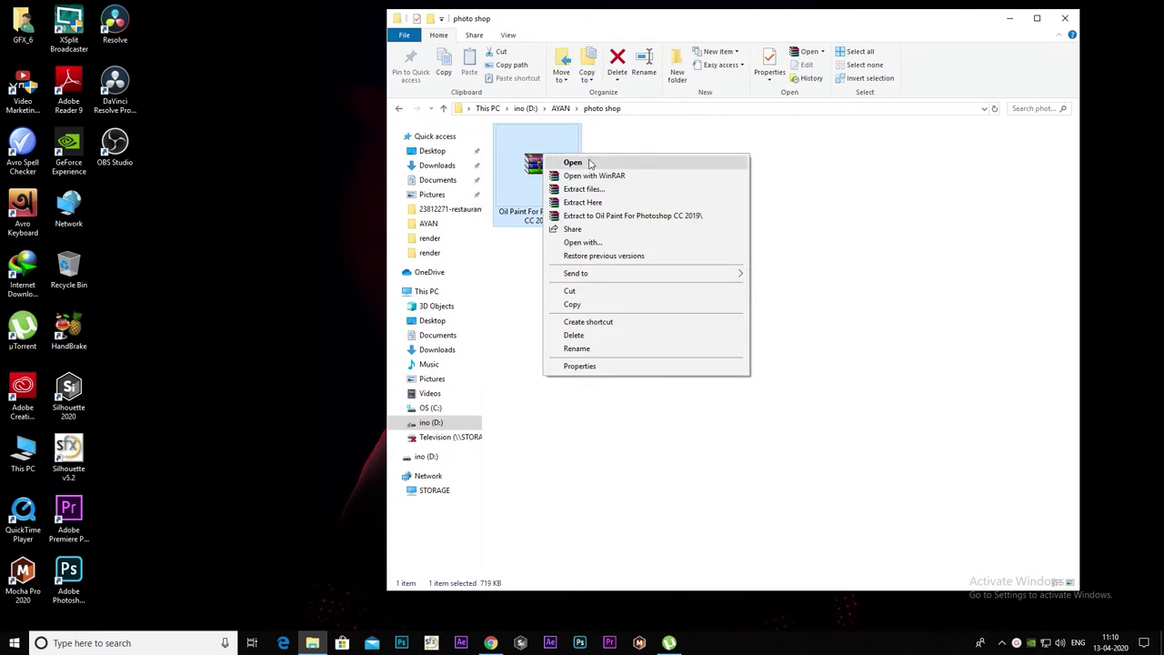
pyautogui.click(640, 218)
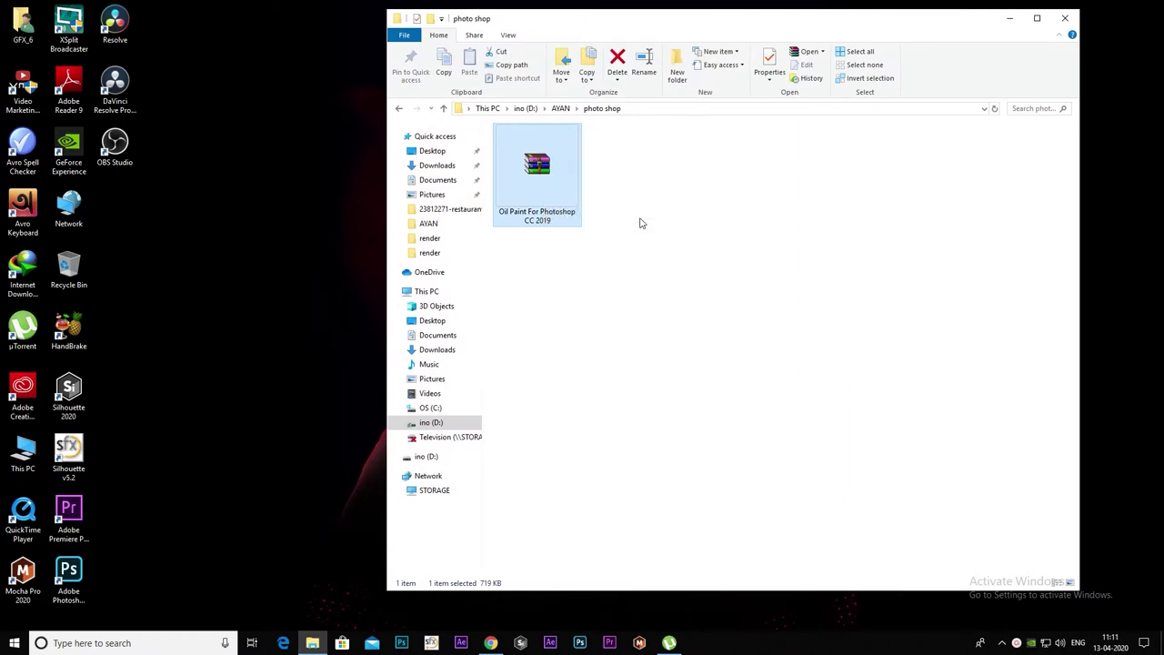
# Show the extracted Oil Paint For Photoshop CC 2019 folder as large icons and open its inner folder.
pyautogui.doubleClick(646, 172)
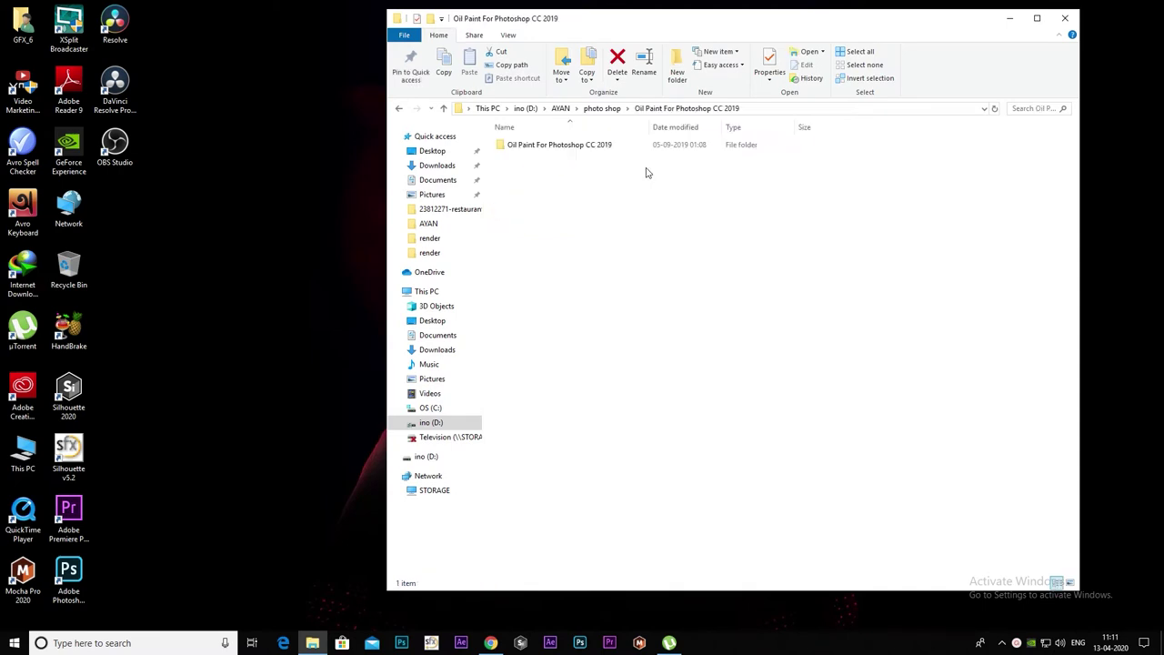
pyautogui.rightClick(623, 167)
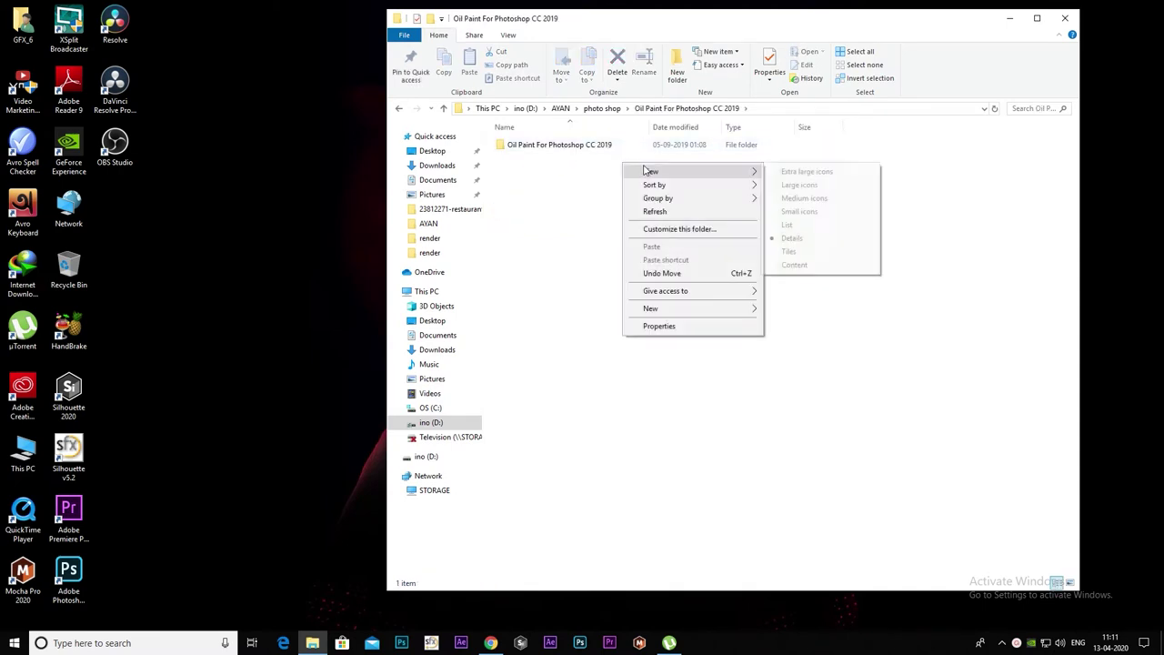
pyautogui.click(806, 185)
pyautogui.click(533, 160)
pyautogui.doubleClick(532, 160)
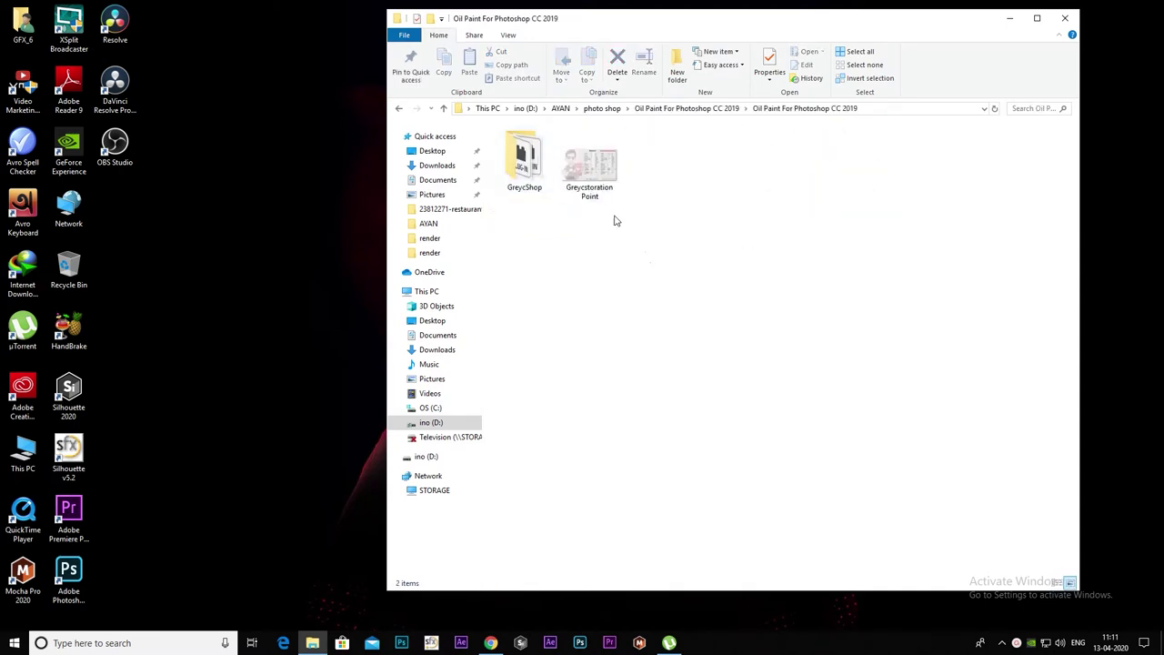
# Check the five 8BF files inside GreycShop, then copy the GreycShop folder.
pyautogui.doubleClick(524, 163)
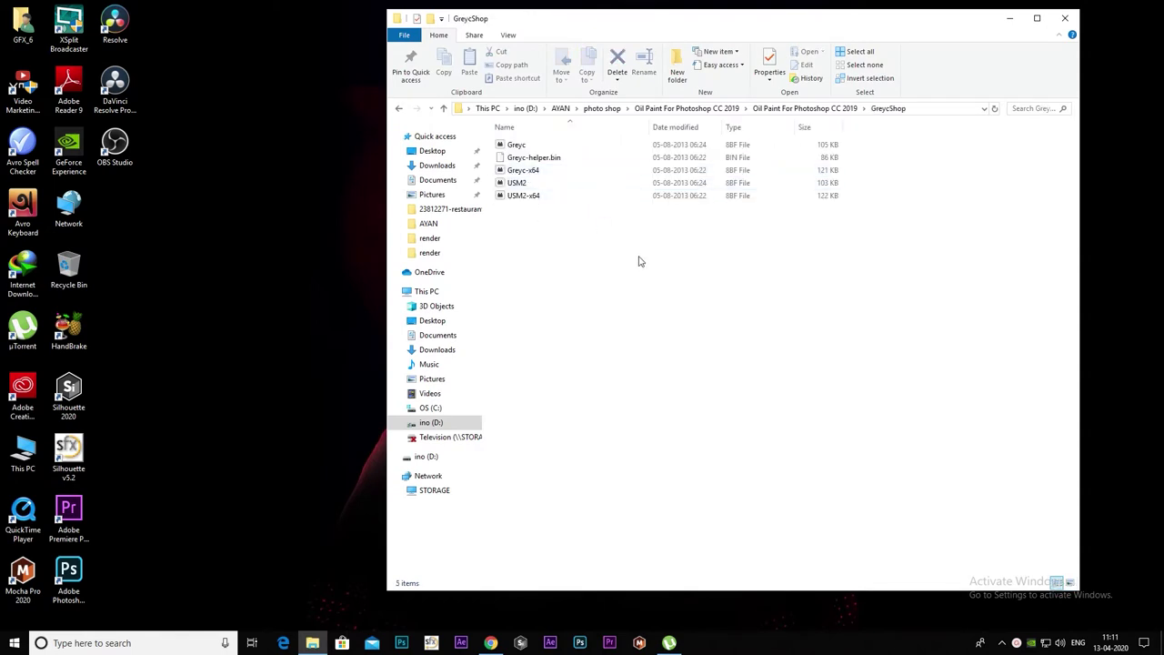
pyautogui.moveTo(637, 261); pyautogui.dragTo(554, 127)
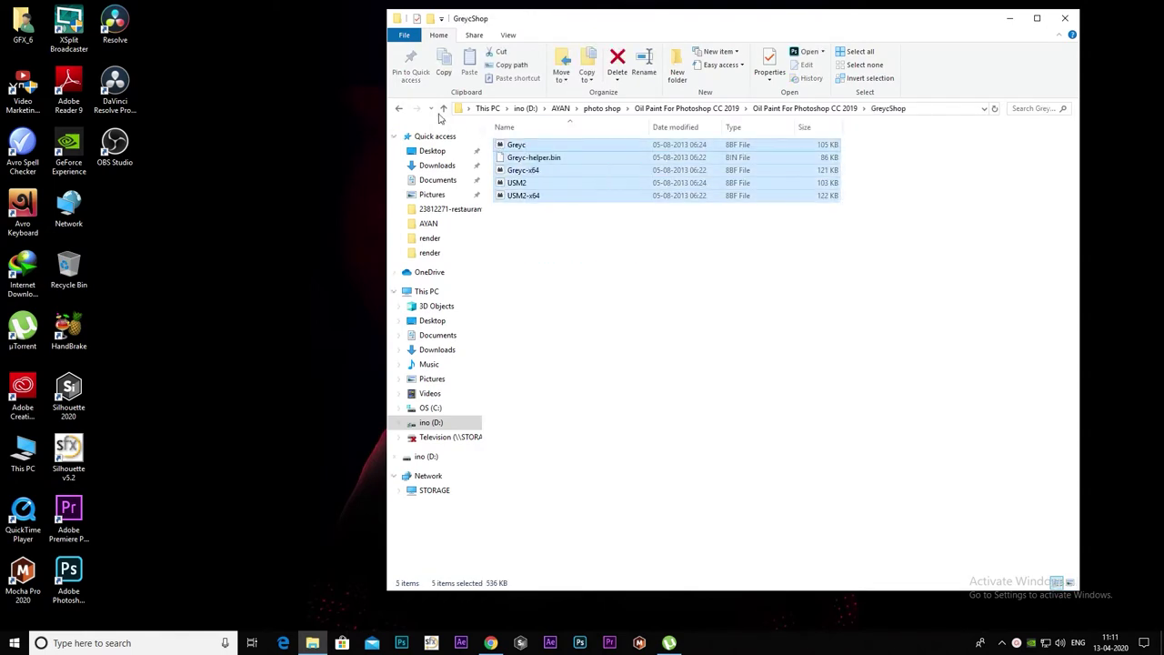
pyautogui.click(400, 109)
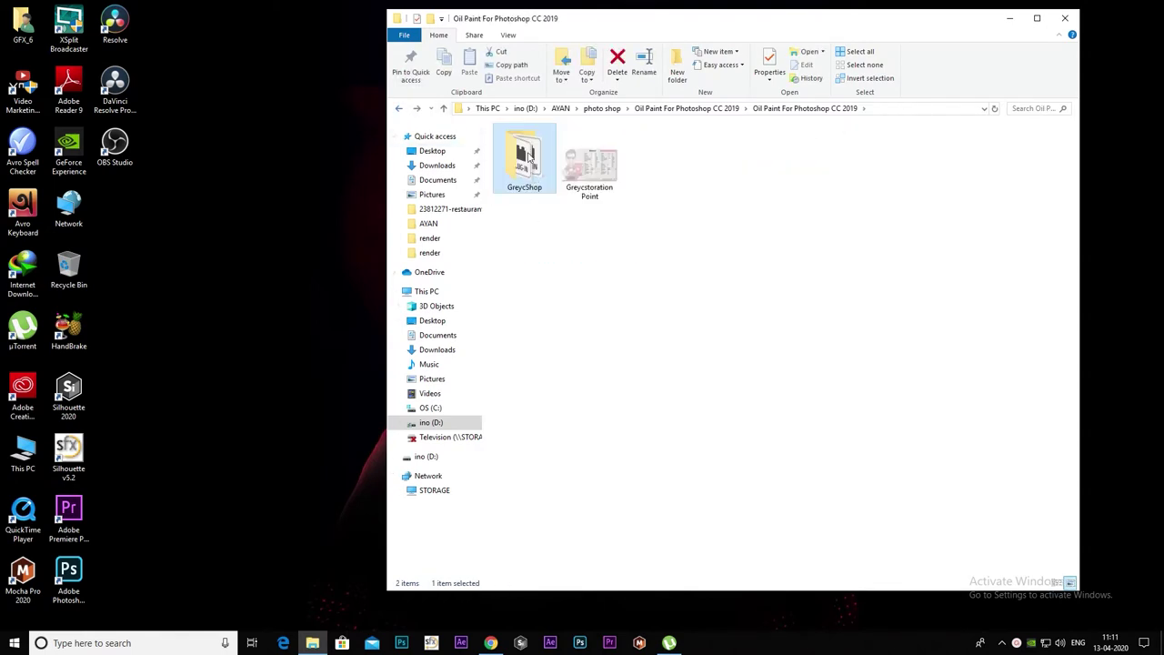
pyautogui.rightClick(531, 158)
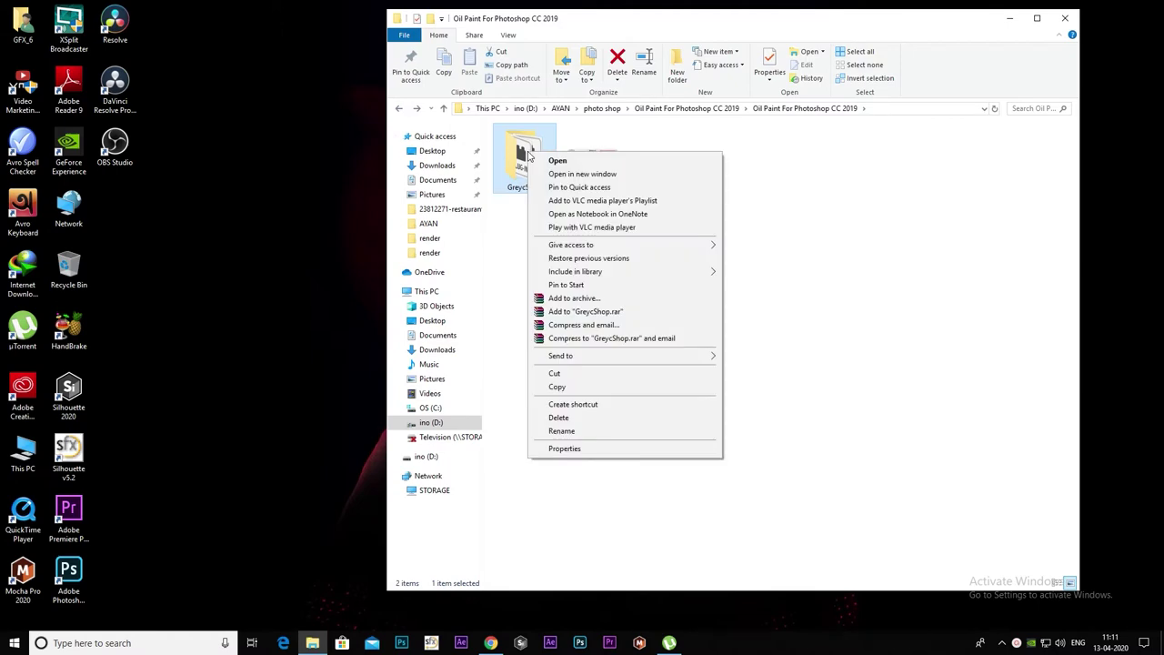
pyautogui.click(557, 386)
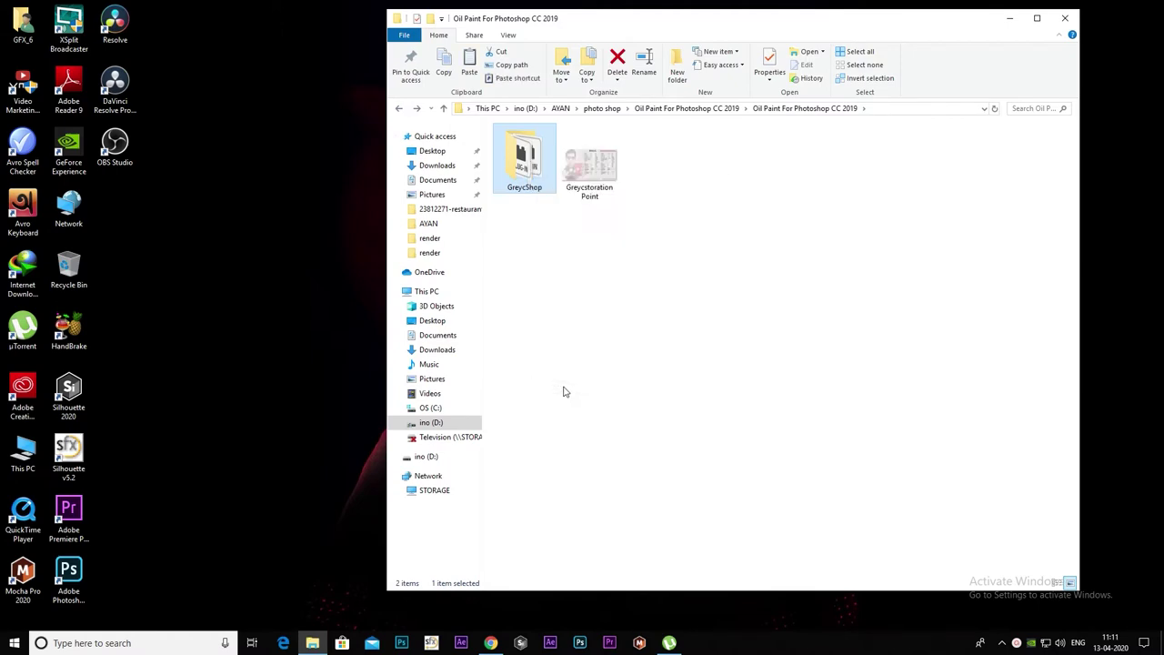
# Open a second File Explorer window with Win+E and snap both windows side by side.
pyautogui.press('super+e')
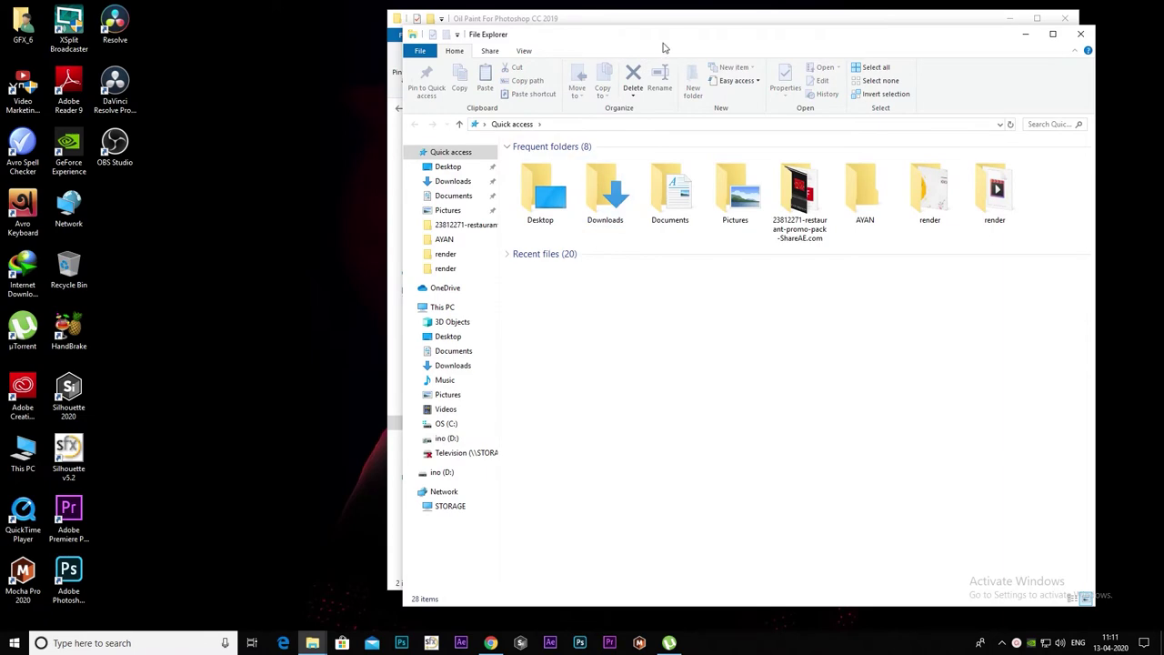
pyautogui.moveTo(663, 44); pyautogui.dragTo(2, 6)
pyautogui.click(664, 27)
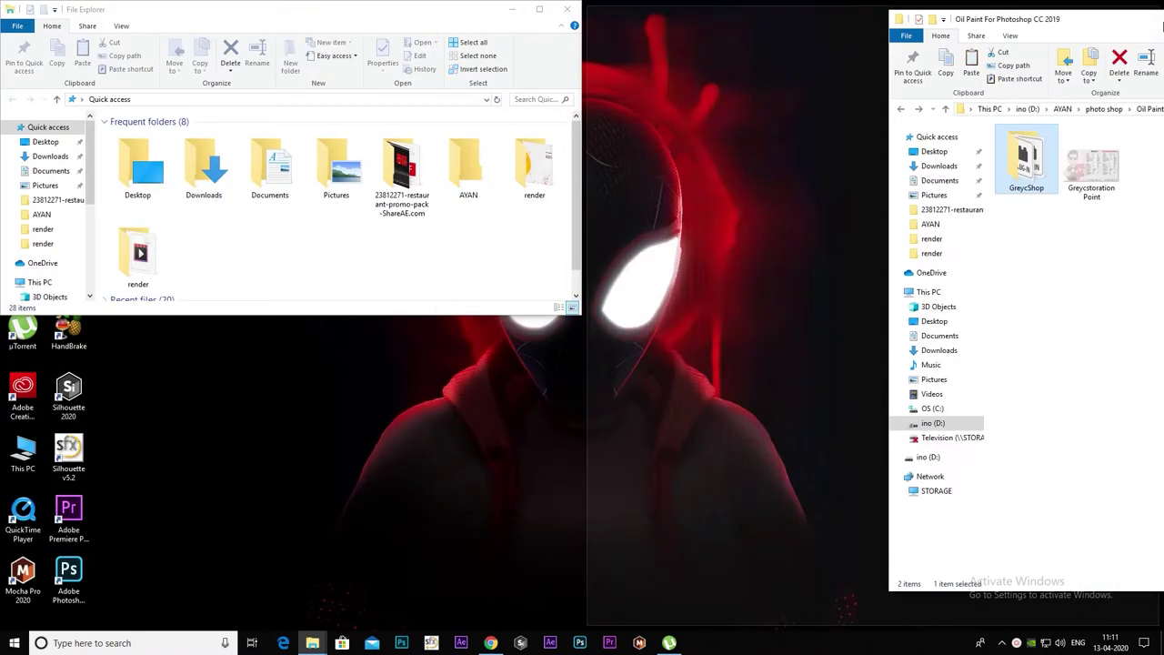
pyautogui.click(419, 291)
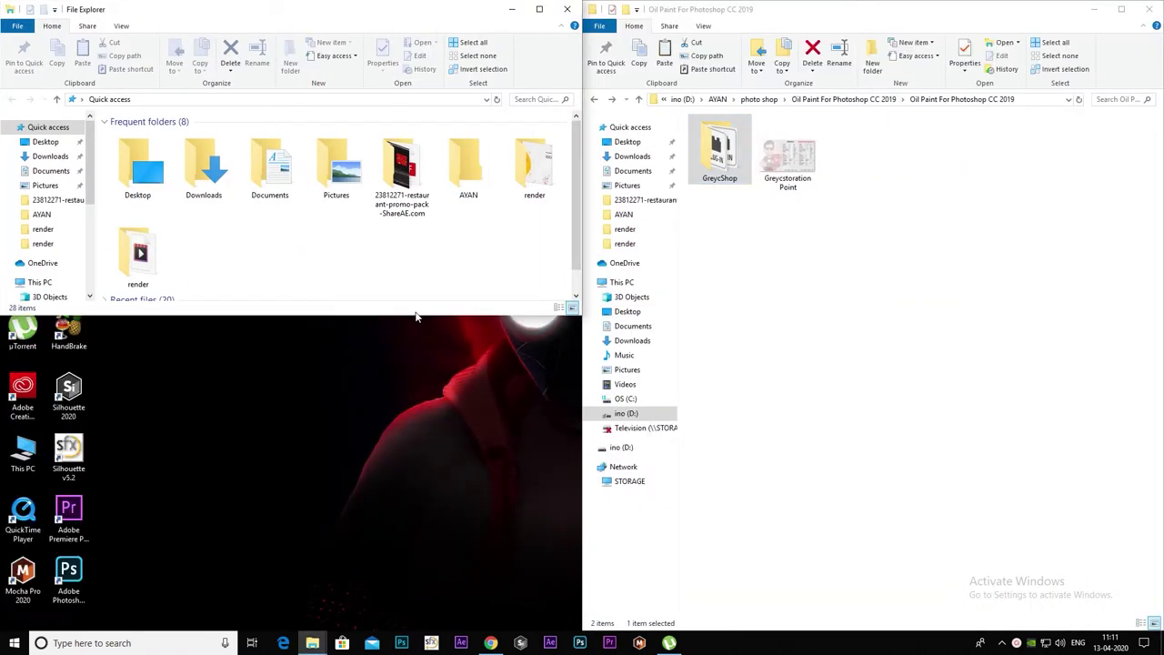
pyautogui.moveTo(415, 314); pyautogui.dragTo(400, 560)
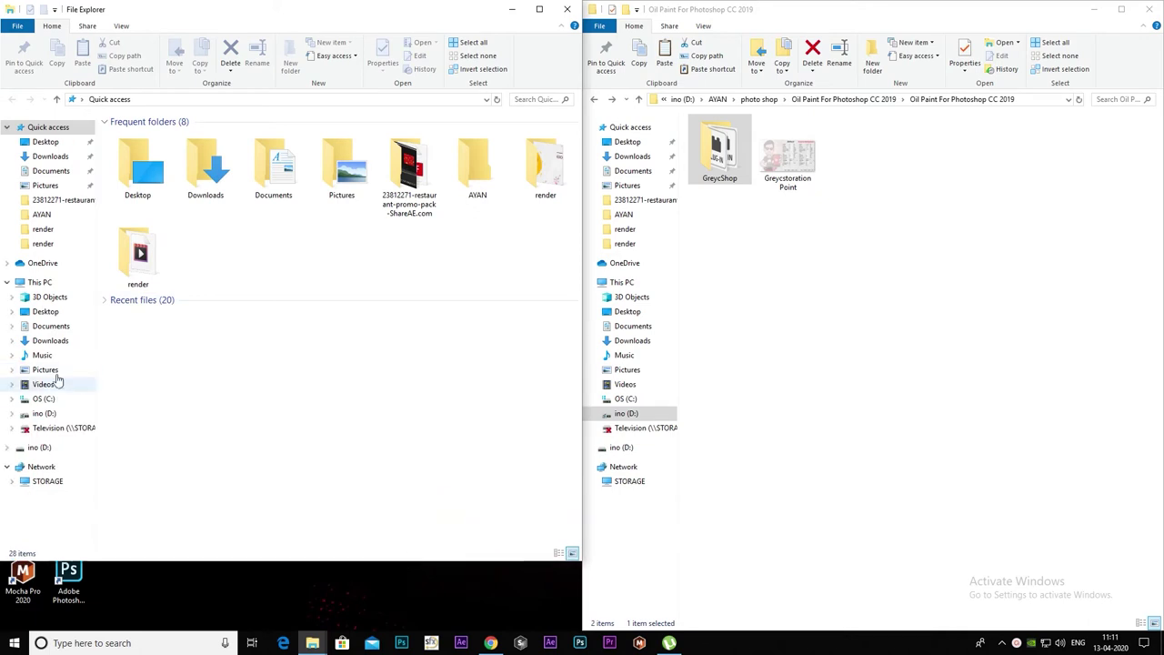
# Browse to C:\Program Files\Adobe\Adobe Photoshop 2020\Plug-ins.
pyautogui.click(48, 401)
pyautogui.doubleClick(405, 150)
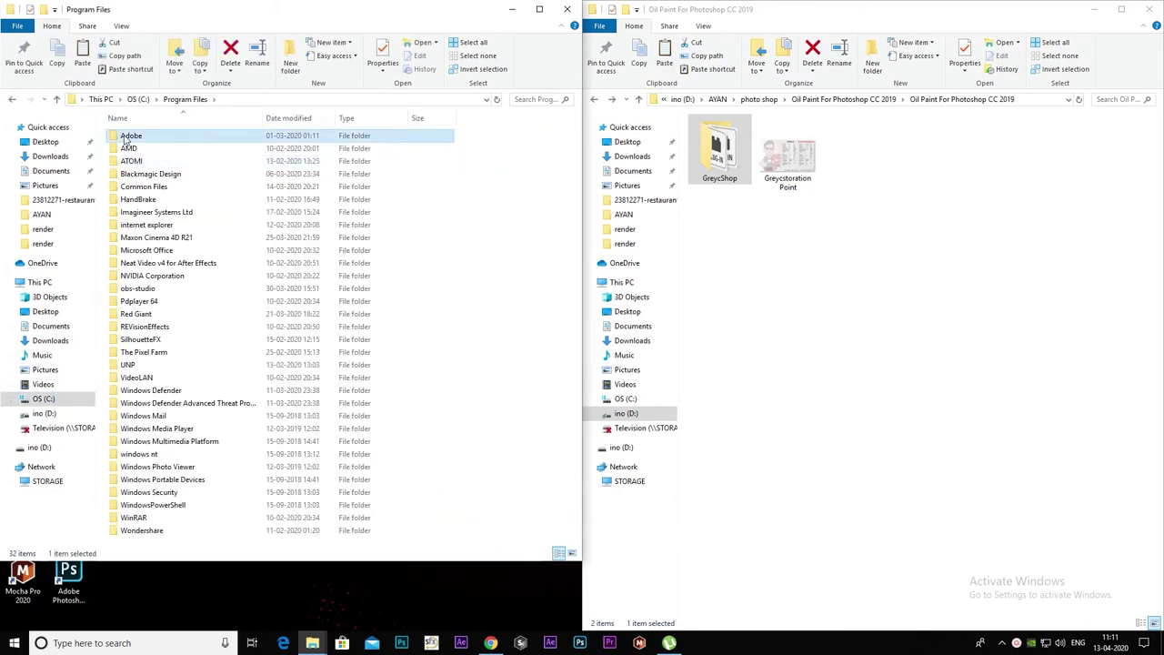
pyautogui.doubleClick(154, 136)
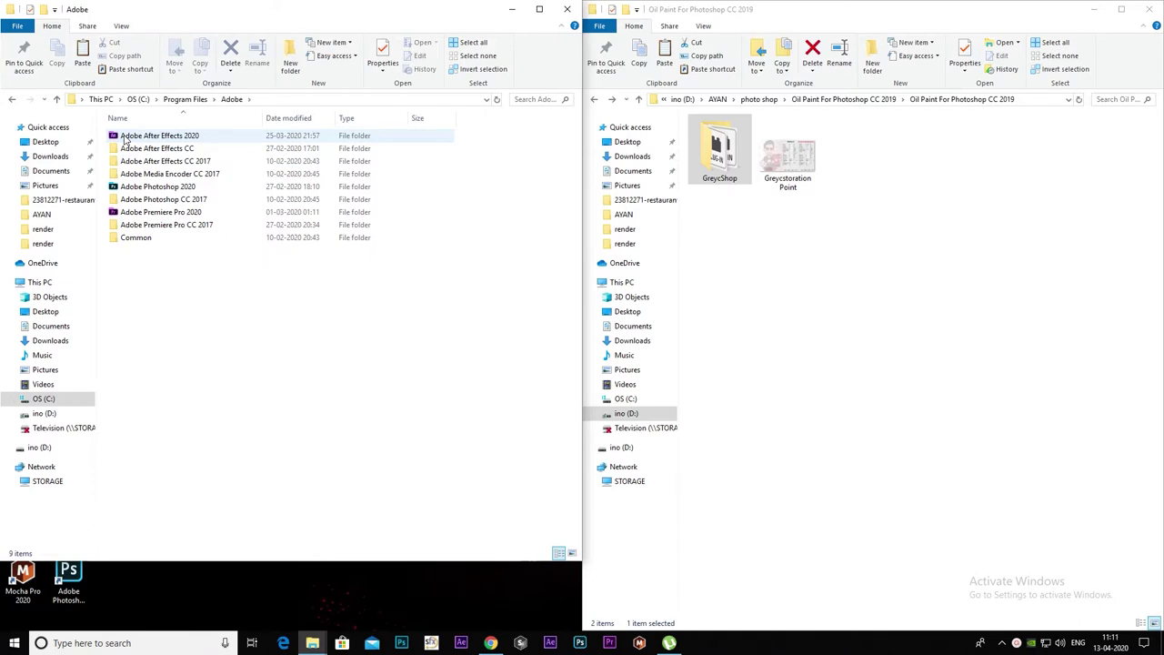
pyautogui.doubleClick(161, 187)
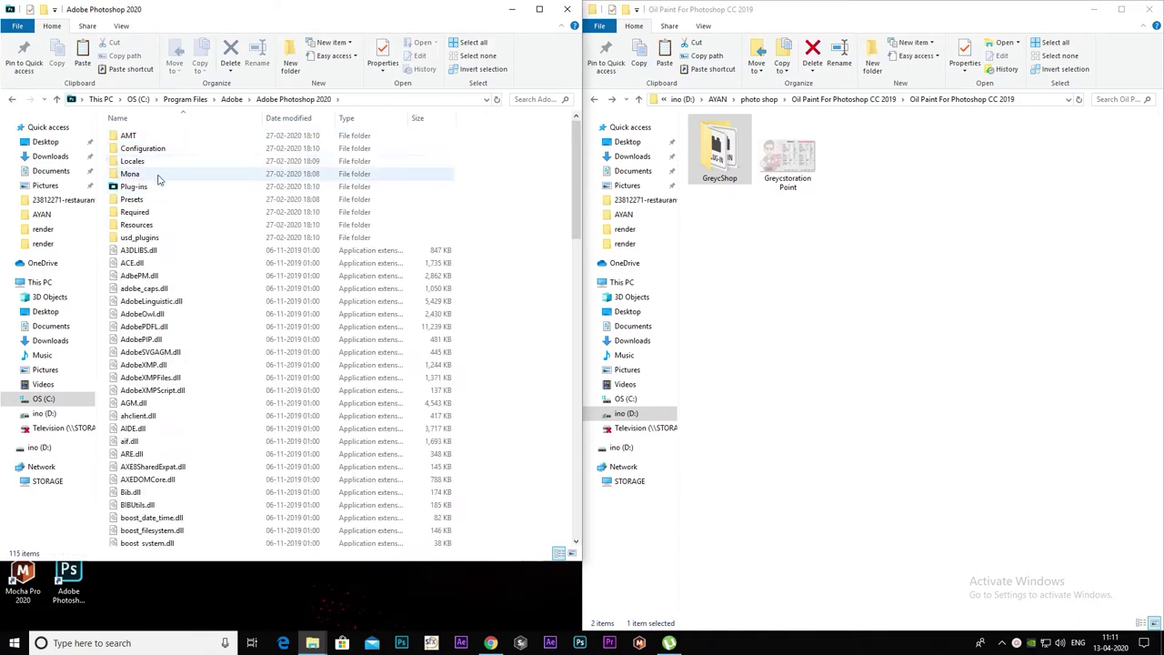
pyautogui.click(160, 188)
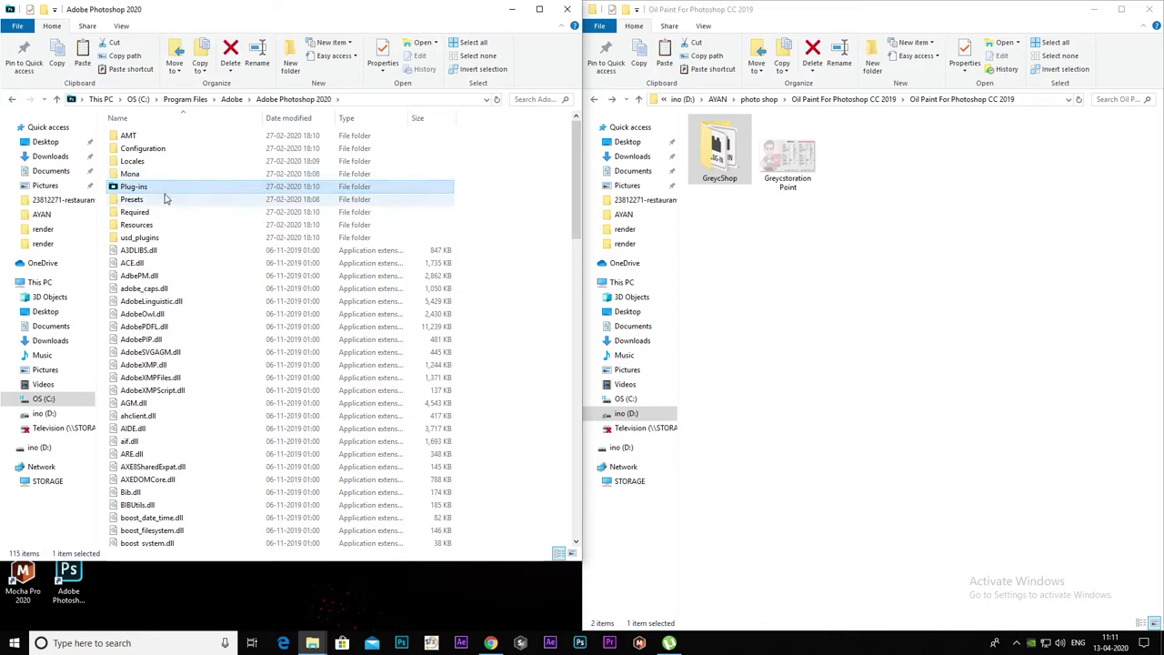
pyautogui.doubleClick(152, 188)
# Paste GreycShop into the Plug-ins folder, granting administrator permission, and refresh the listing.
pyautogui.rightClick(207, 208)
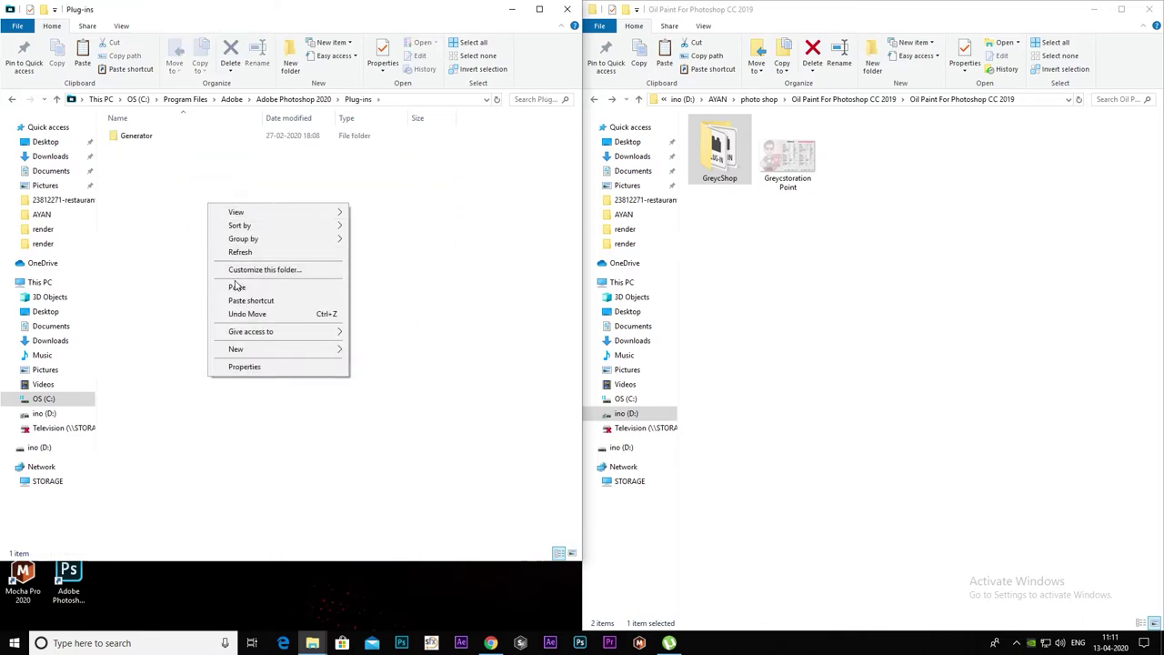
pyautogui.click(237, 287)
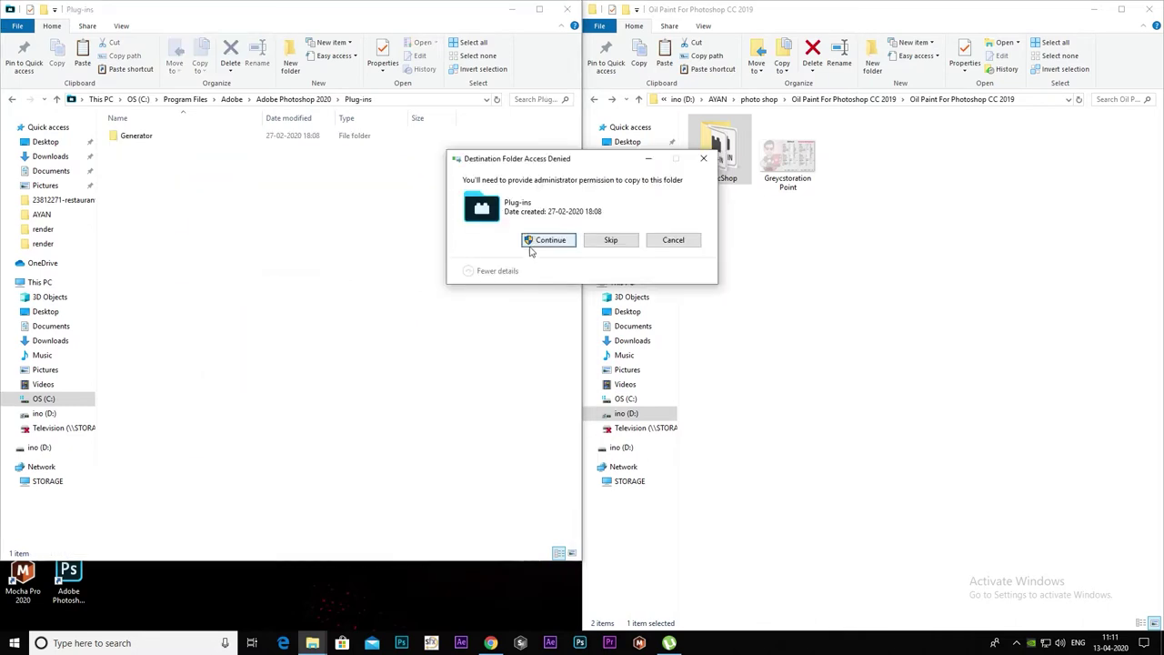
pyautogui.click(533, 242)
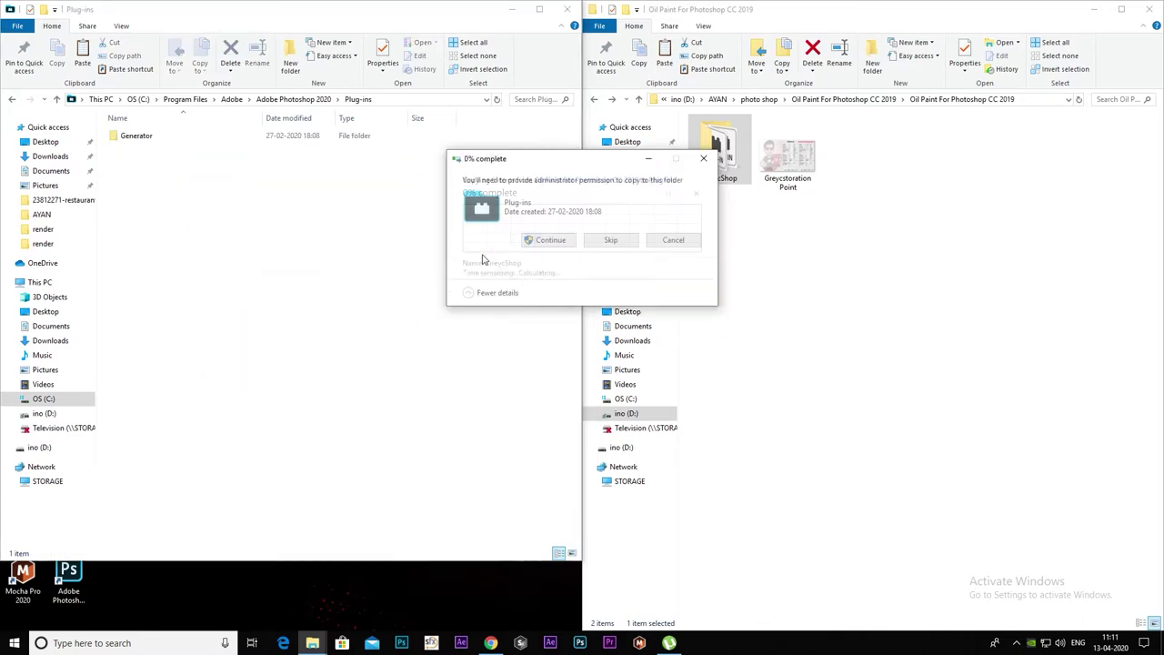
pyautogui.rightClick(200, 222)
pyautogui.click(233, 271)
pyautogui.rightClick(219, 229)
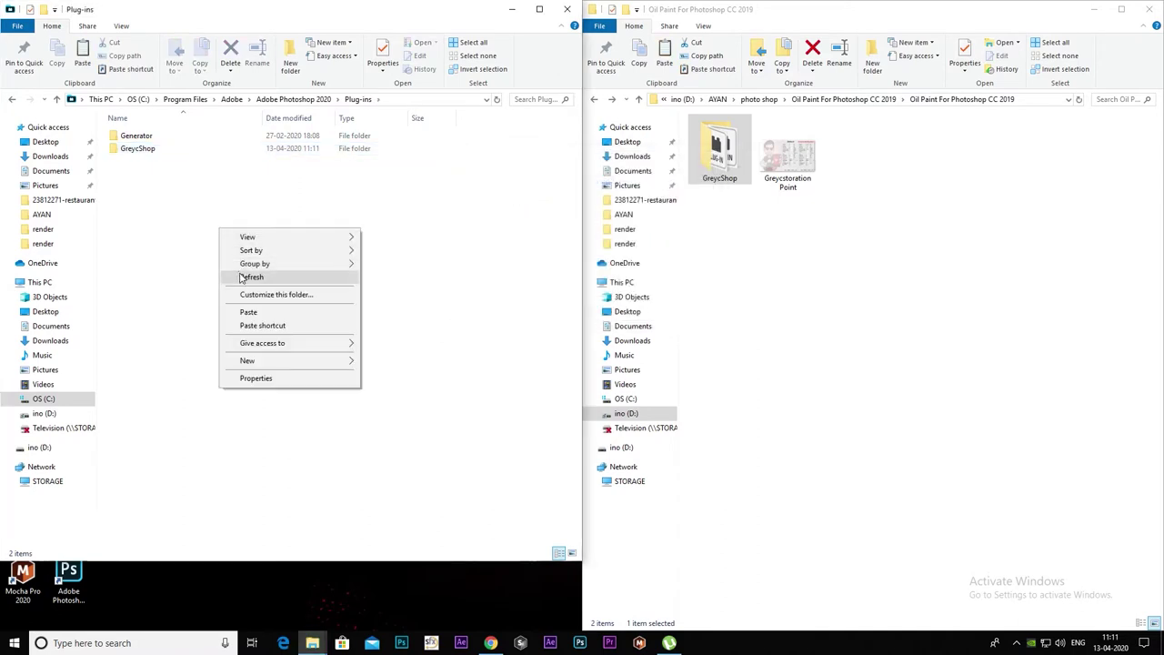
pyautogui.click(240, 276)
# Minimize the Plug-ins window and refresh the desktop.
pyautogui.click(514, 18)
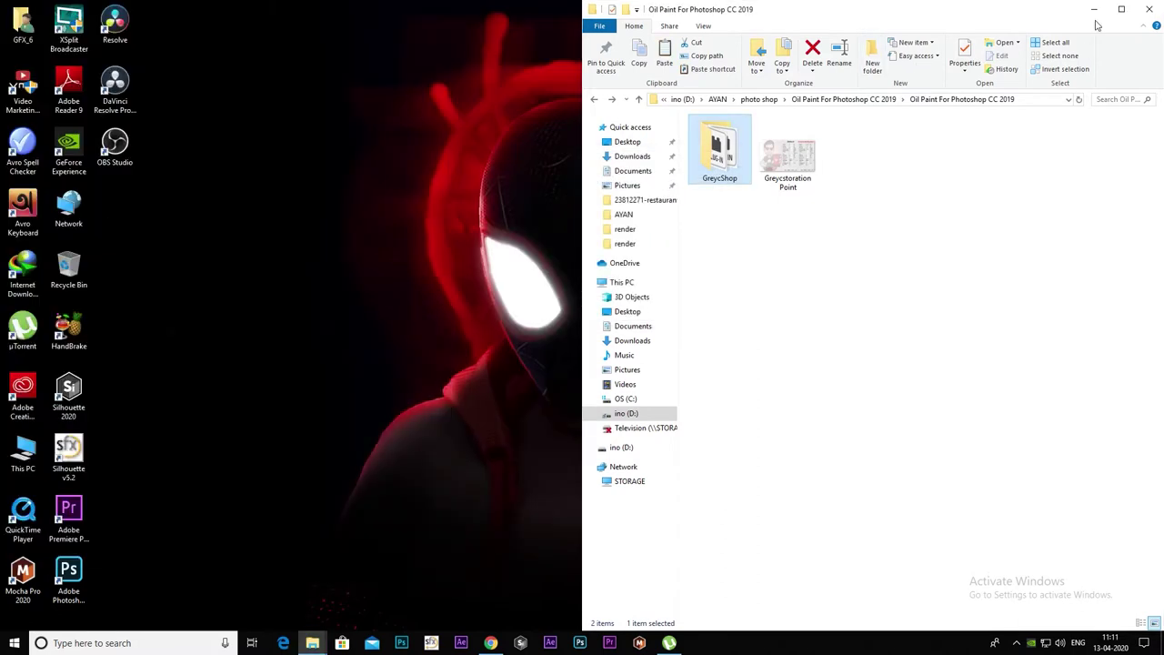
pyautogui.click(1094, 11)
pyautogui.rightClick(655, 89)
pyautogui.click(683, 121)
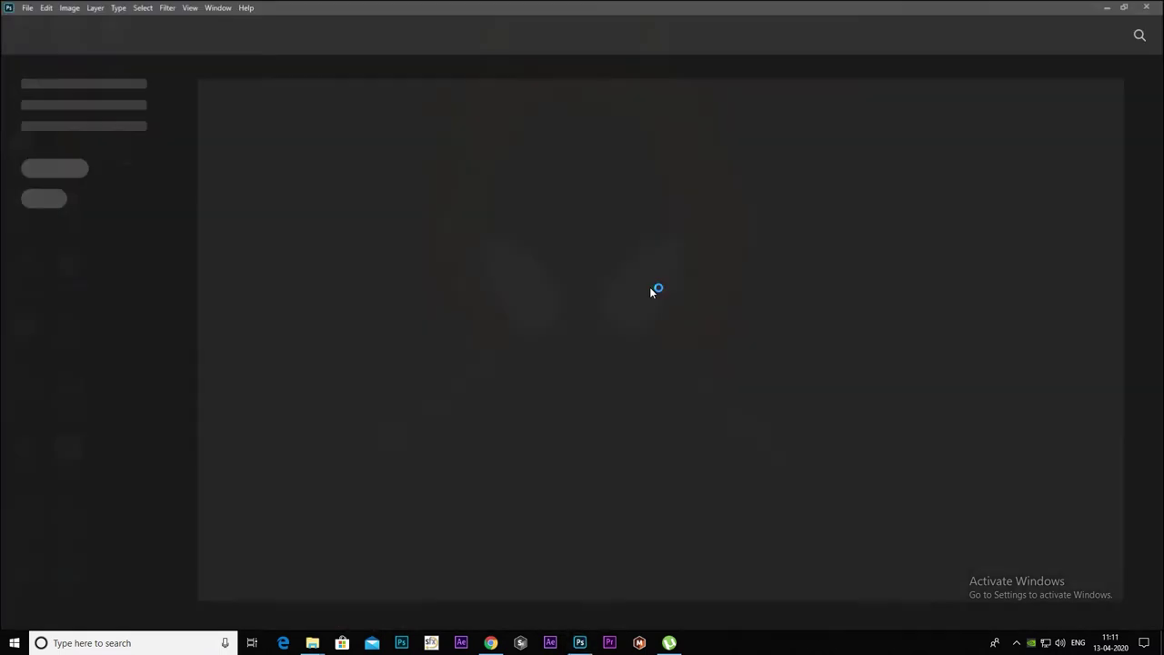
# Dismiss the plug-in warning and create a blank 1920 × 1080 px, 300 ppi document.
pyautogui.click(574, 240)
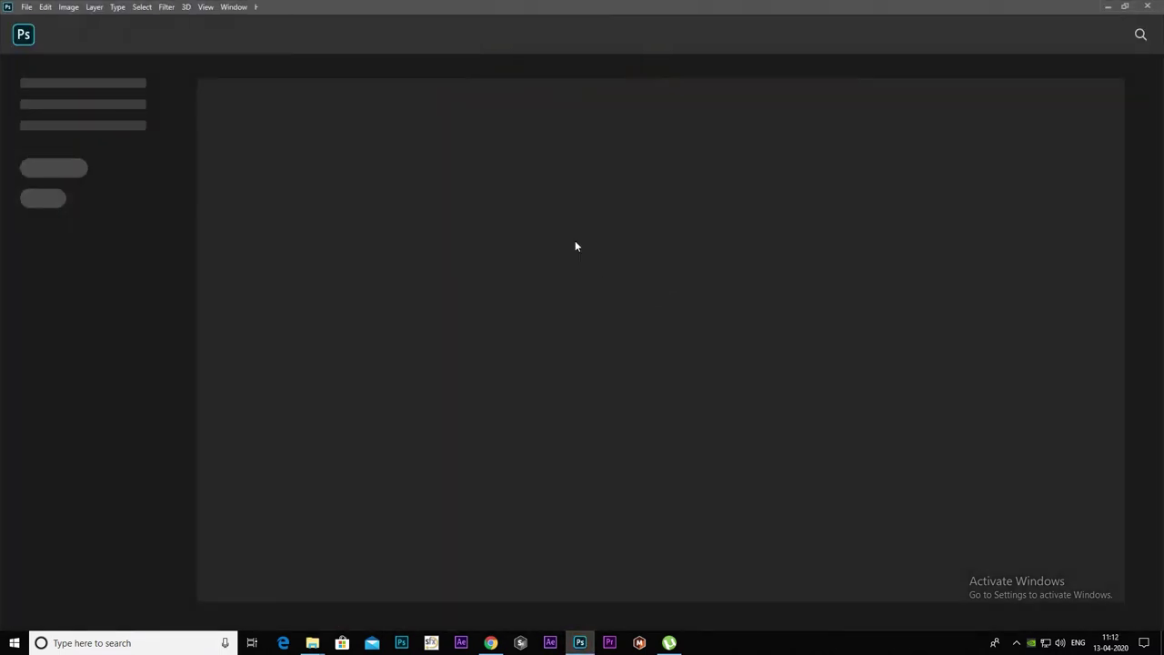
pyautogui.click(29, 7)
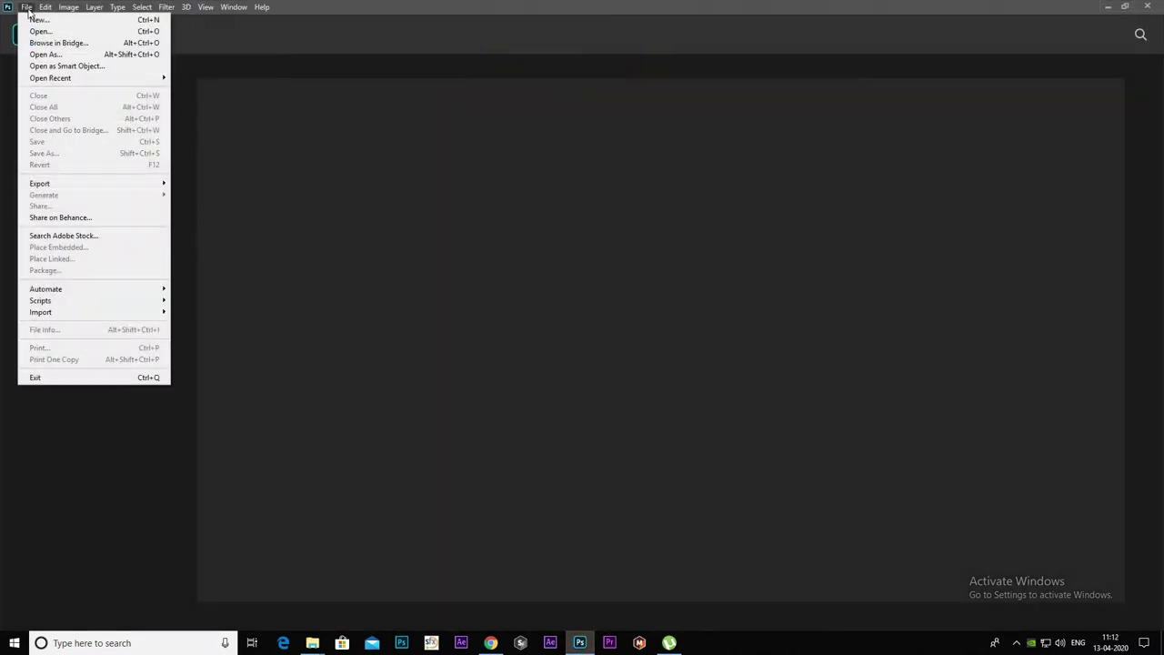
pyautogui.click(32, 25)
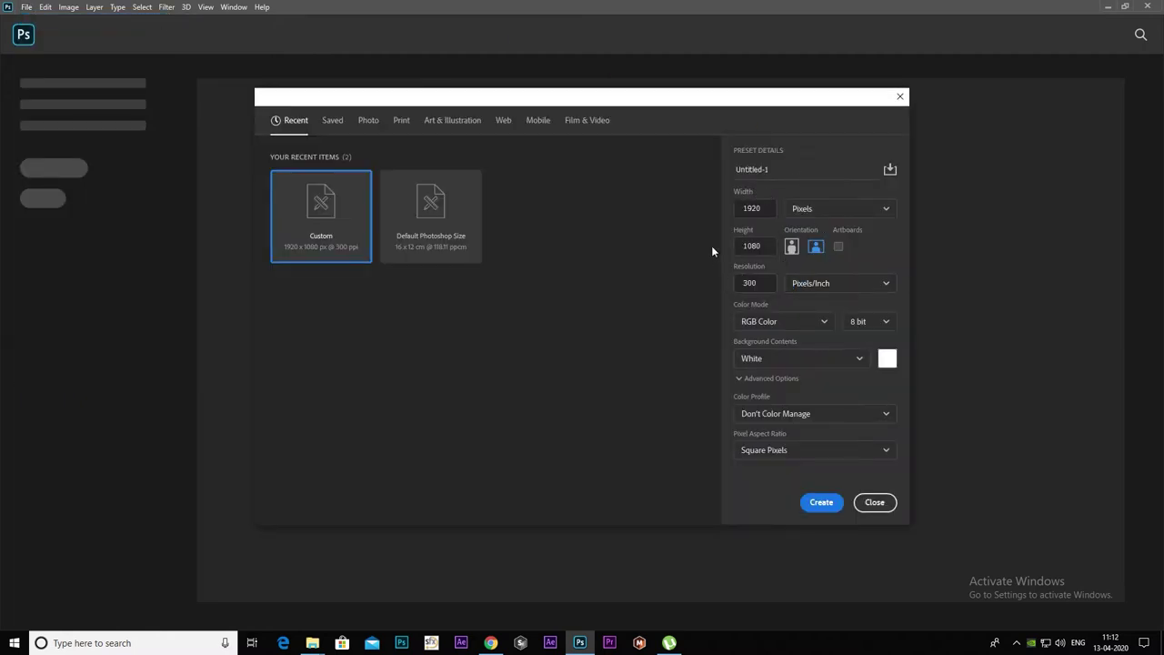
pyautogui.click(822, 502)
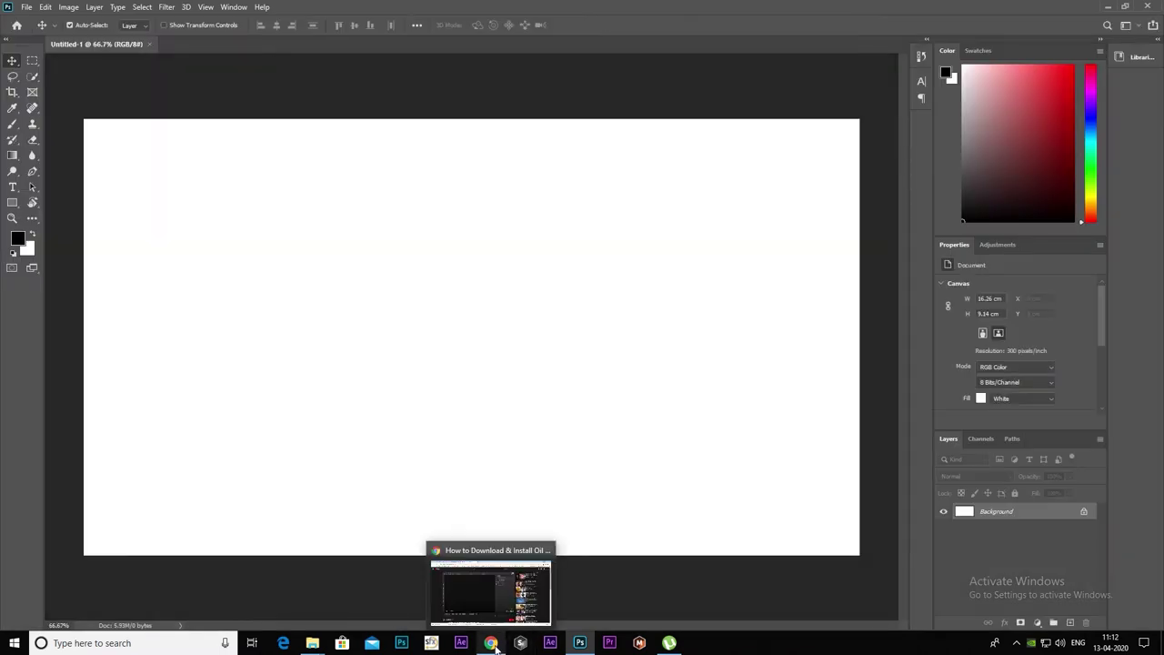
pyautogui.click(491, 643)
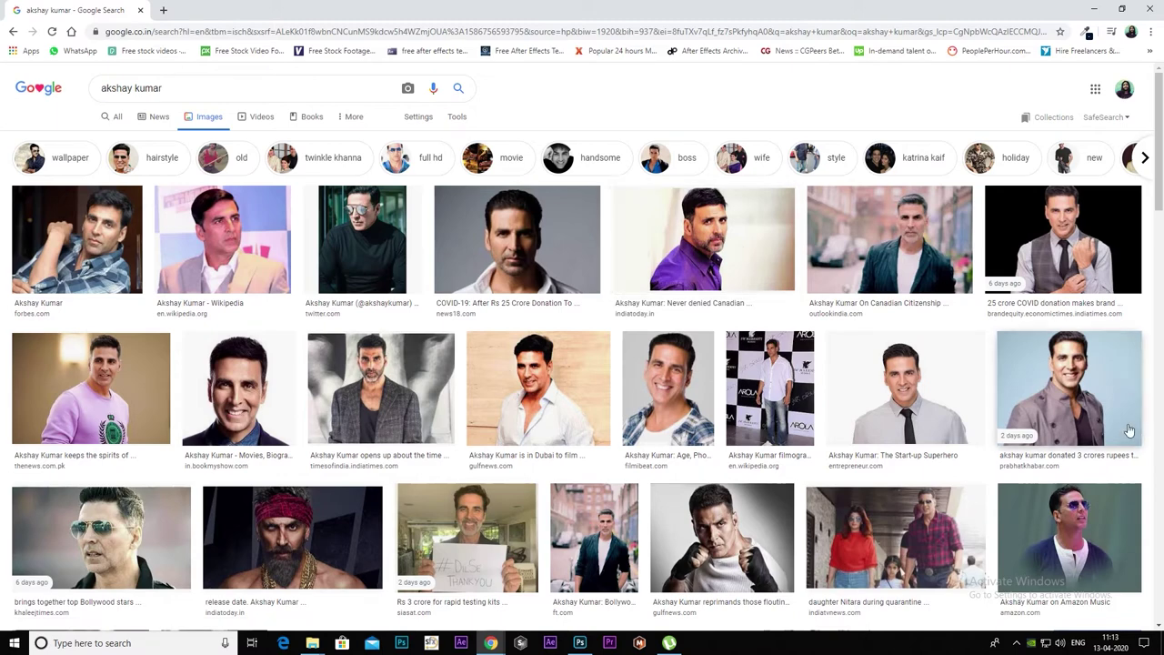
# Open the large preview of the bearded man in a red headband portrait.
pyautogui.scroll(-5, 627, 413)
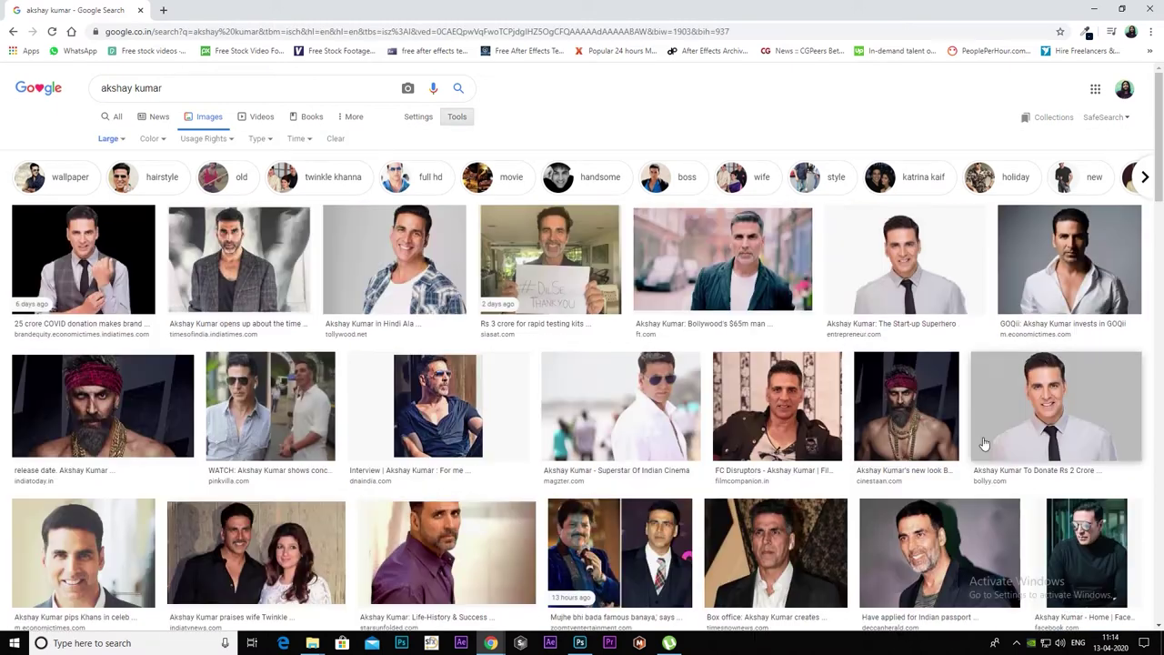
pyautogui.click(82, 406)
pyautogui.scroll(-2, 907, 389)
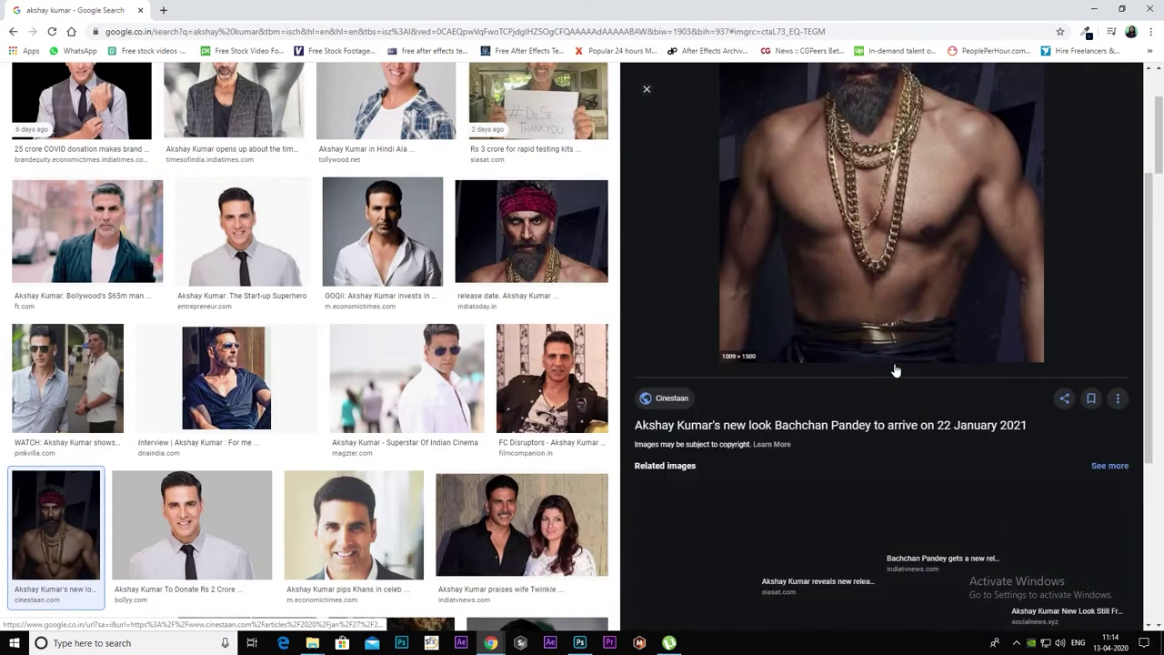
pyautogui.scroll(-2, 903, 427)
pyautogui.scroll(4, 904, 433)
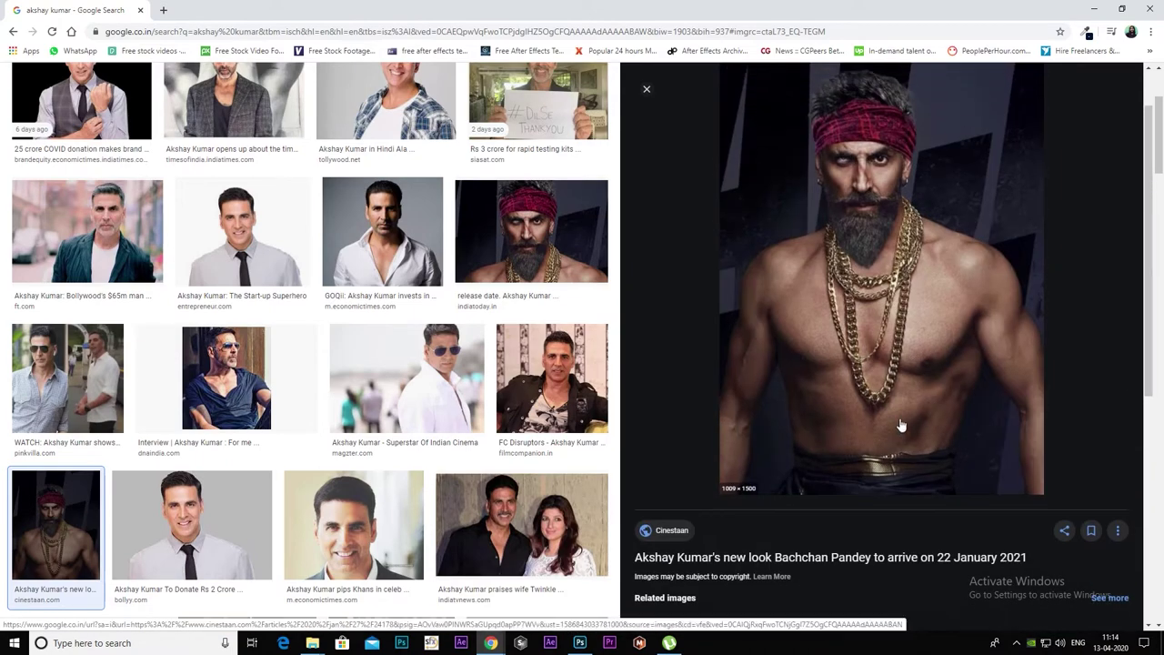
# Save the portrait to the Desktop as 170329.jpg and return to Photoshop.
pyautogui.rightClick(868, 239)
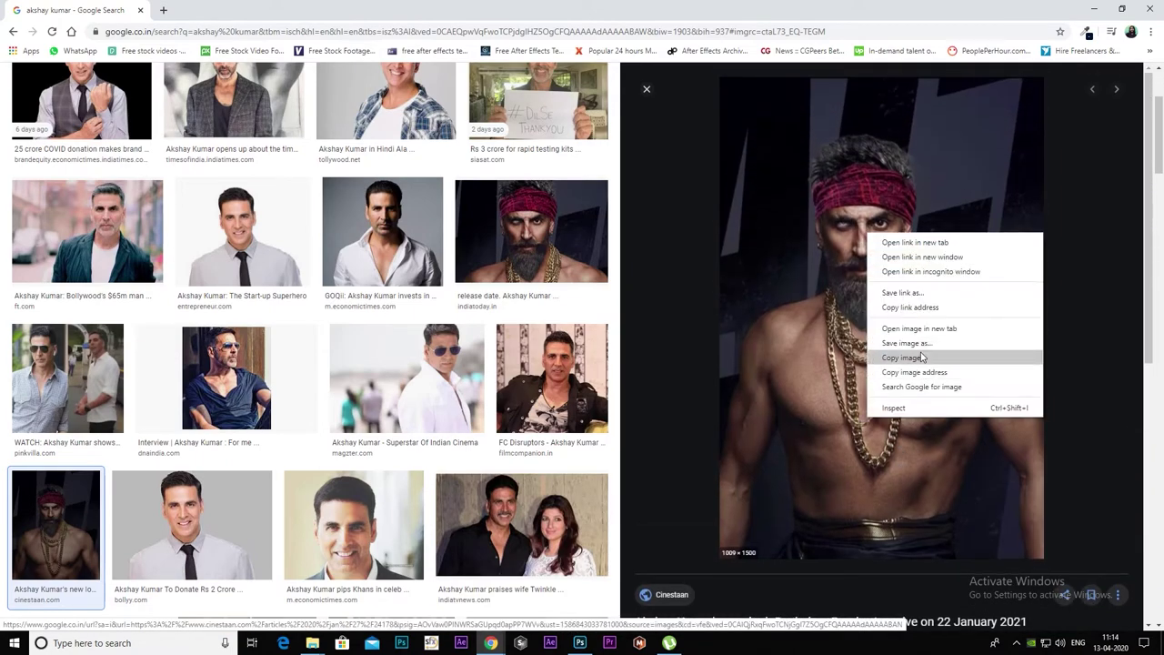
pyautogui.click(921, 356)
pyautogui.rightClick(860, 229)
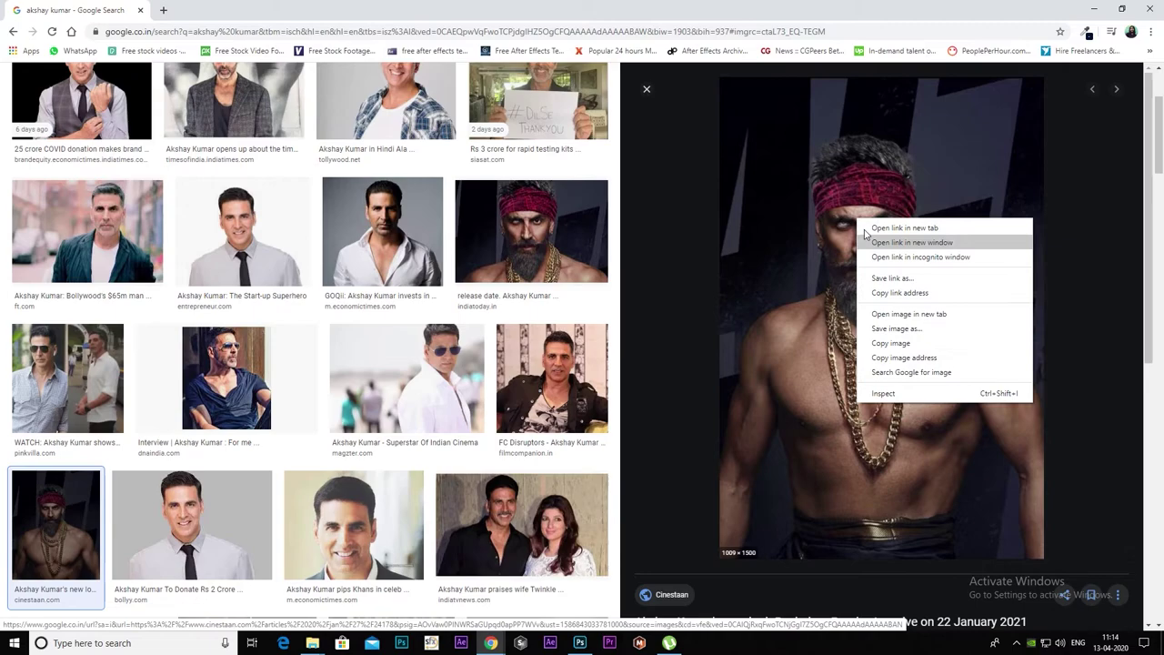
pyautogui.click(901, 326)
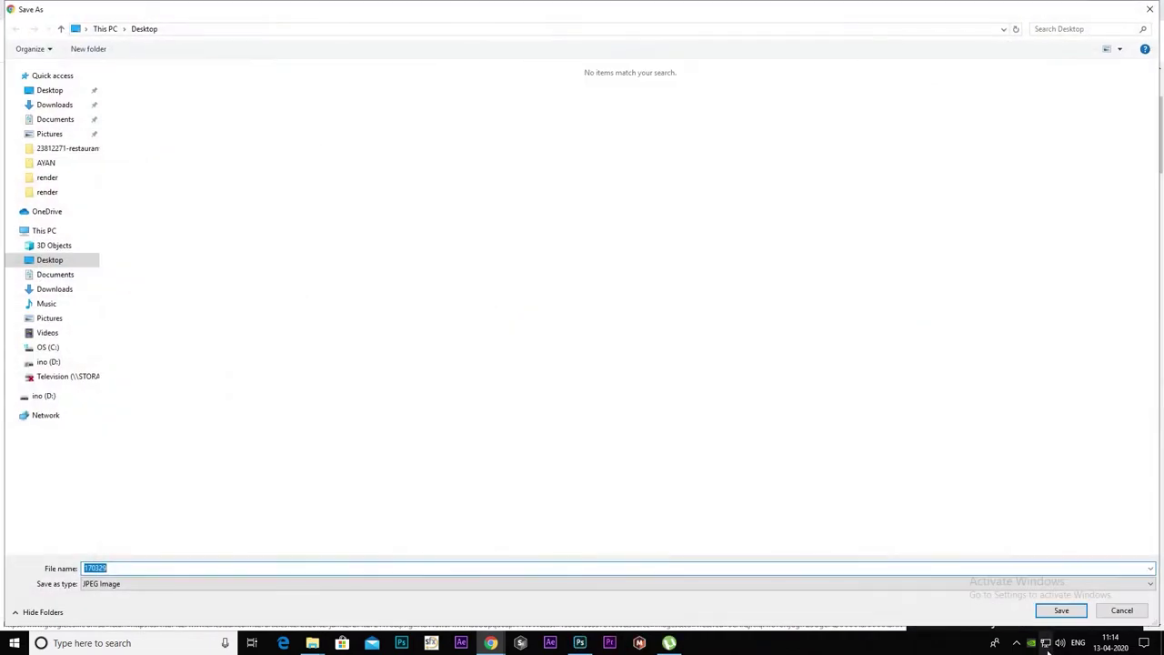
pyautogui.click(1062, 611)
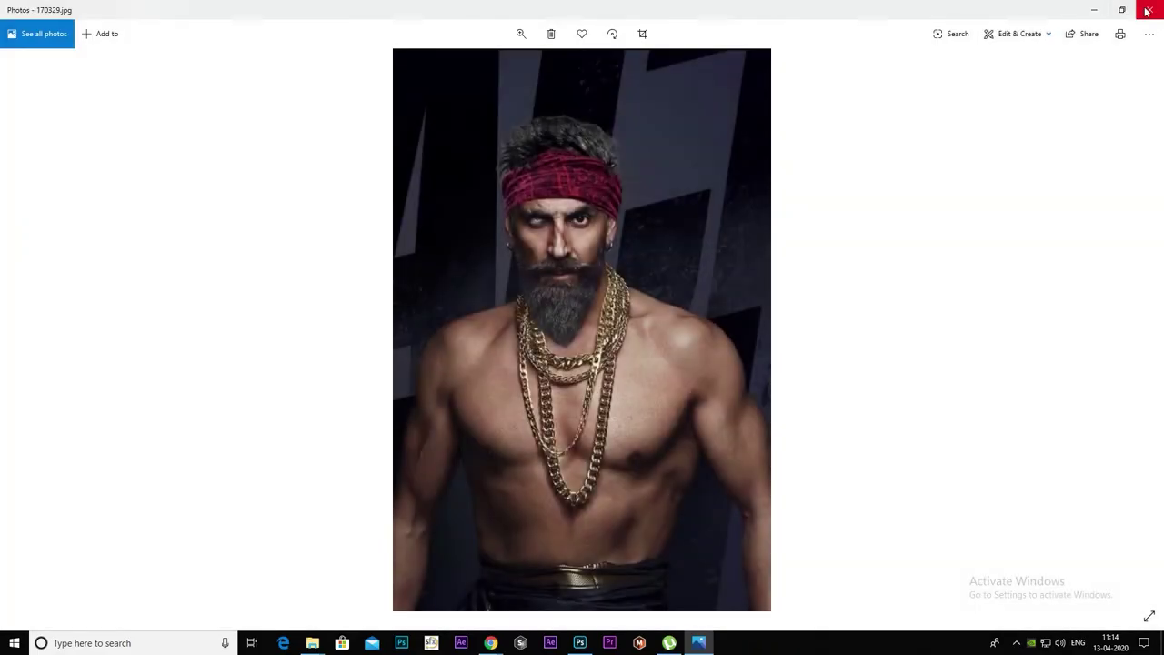
pyautogui.click(1148, 11)
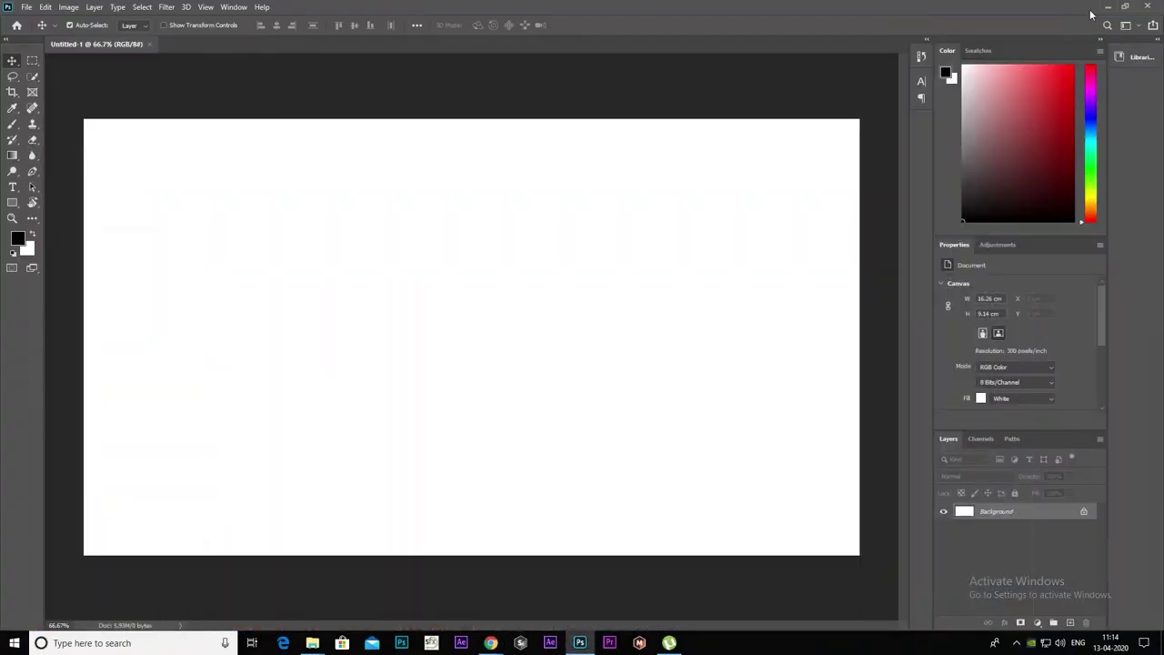
pyautogui.click(1112, 7)
# Place 170329 from the desktop onto the canvas and rasterize the 170329 layer.
pyautogui.moveTo(125, 215)
pyautogui.mouseDown()
pyautogui.moveTo(583, 598)
pyautogui.moveTo(596, 559)
pyautogui.mouseUp()
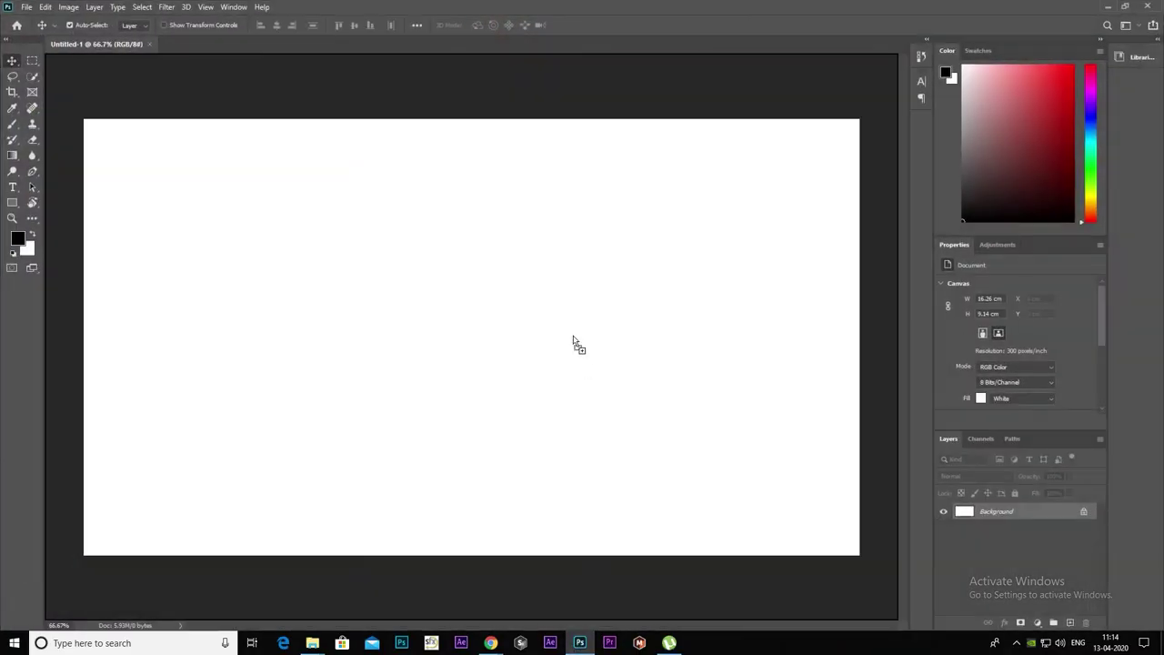
pyautogui.moveTo(573, 342); pyautogui.dragTo(574, 340)
pyautogui.press('Return')
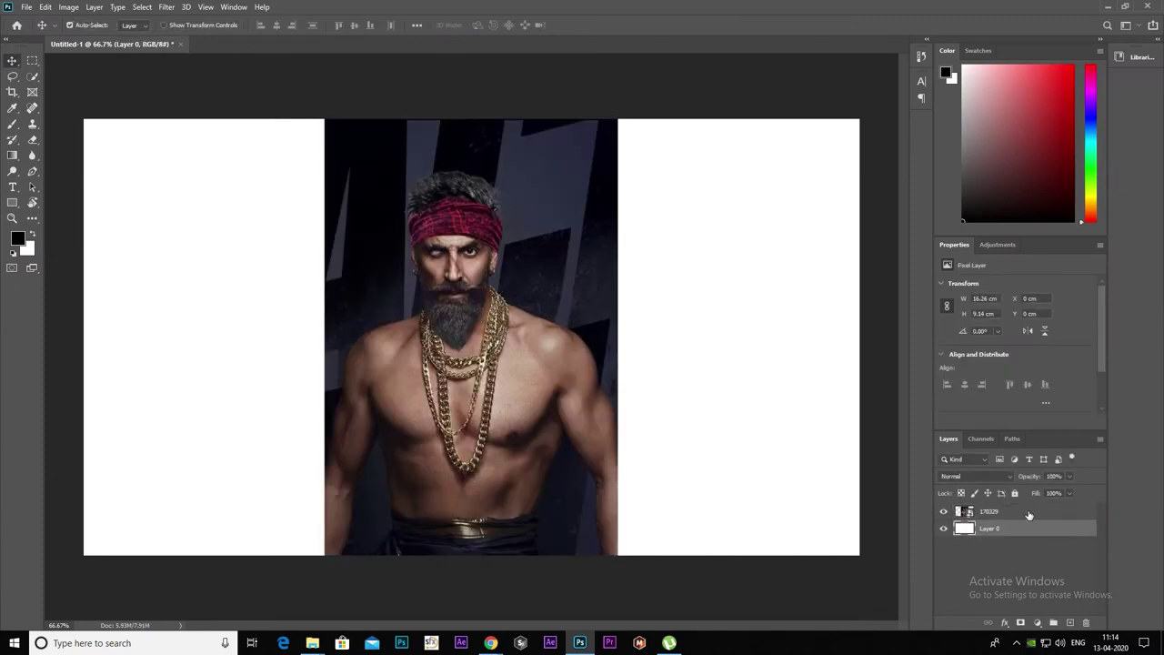
pyautogui.rightClick(1029, 515)
pyautogui.click(925, 331)
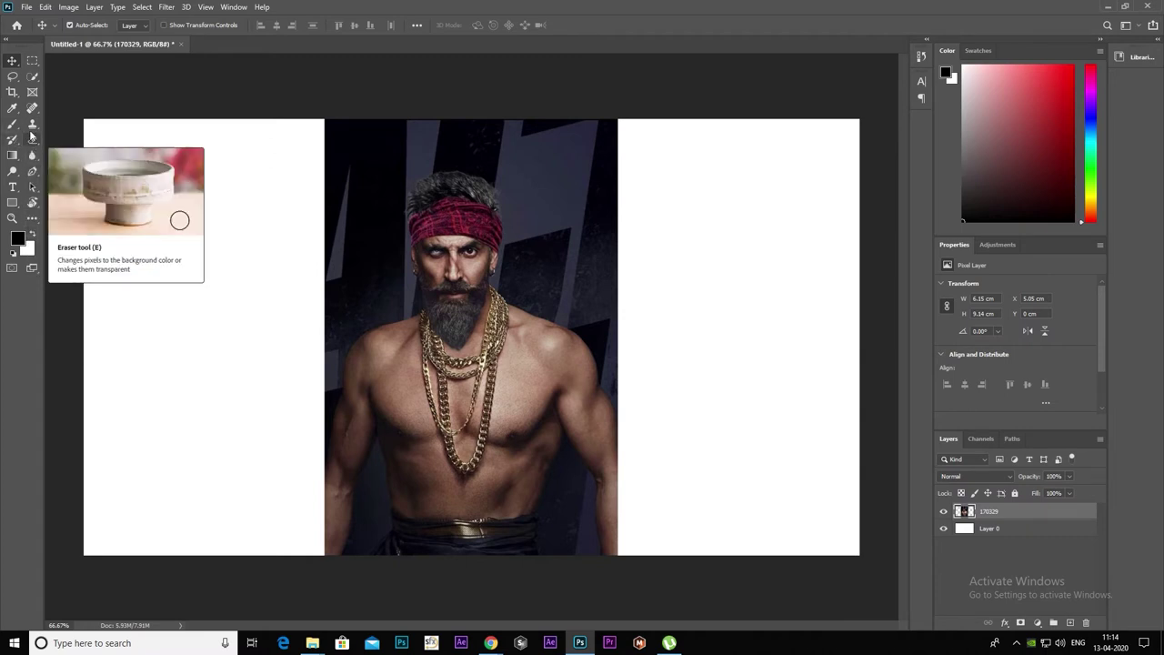
# Crop the canvas left and right edges to the photo's width.
pyautogui.click(13, 92)
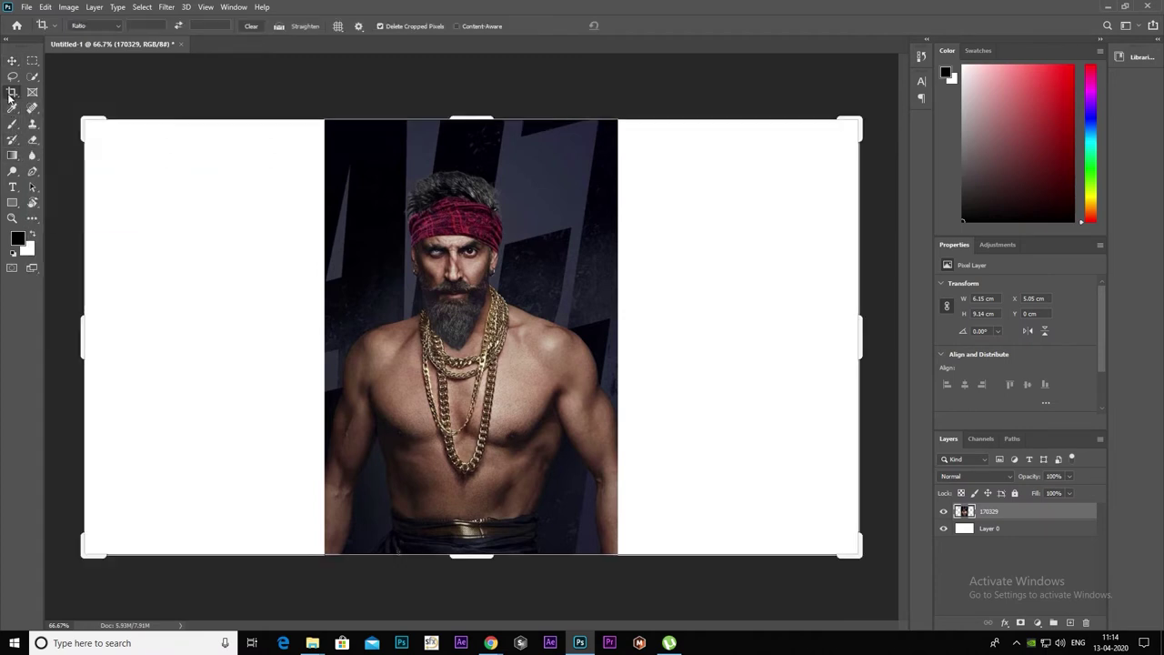
pyautogui.moveTo(82, 329); pyautogui.dragTo(204, 329)
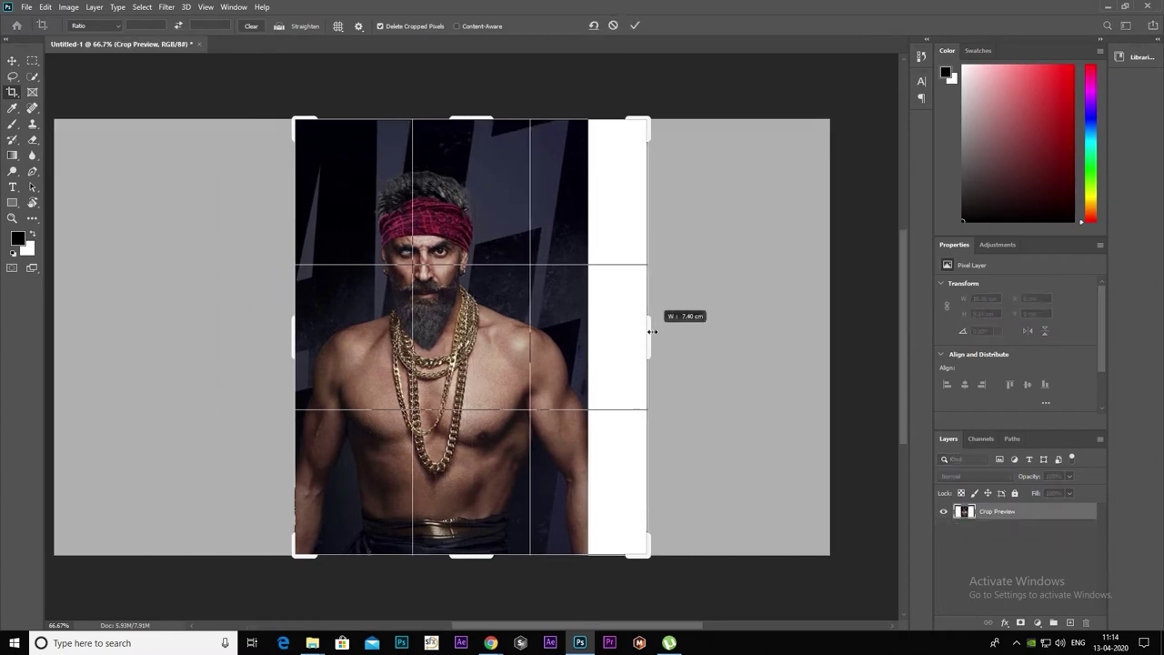
pyautogui.moveTo(744, 331); pyautogui.dragTo(624, 331)
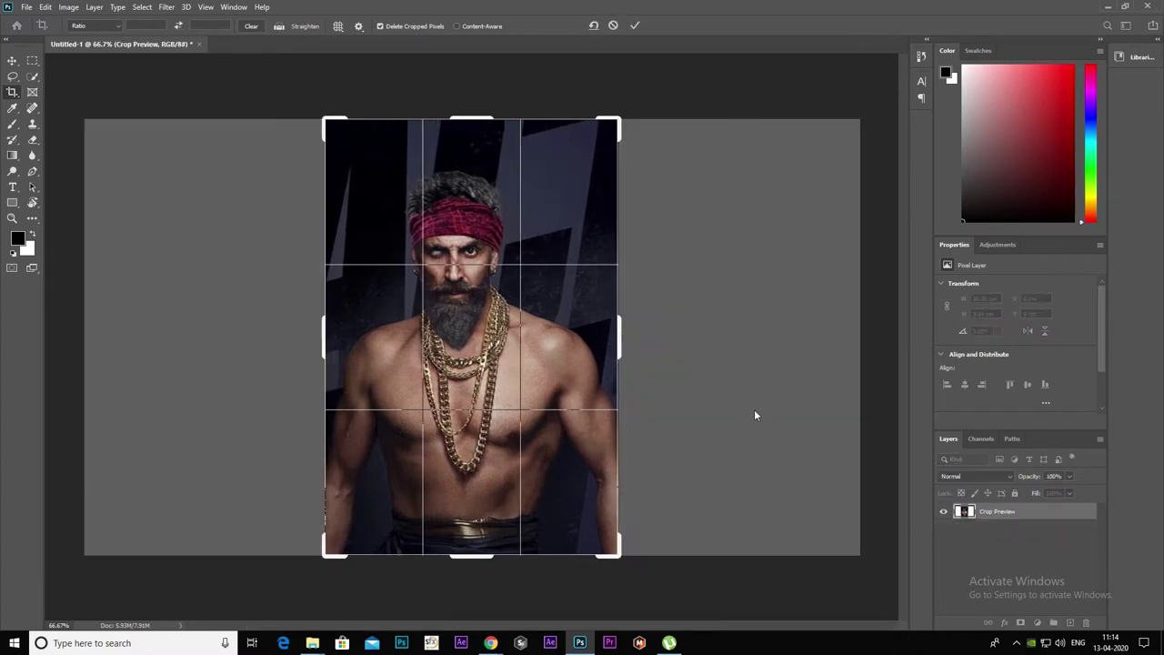
pyautogui.press('Return')
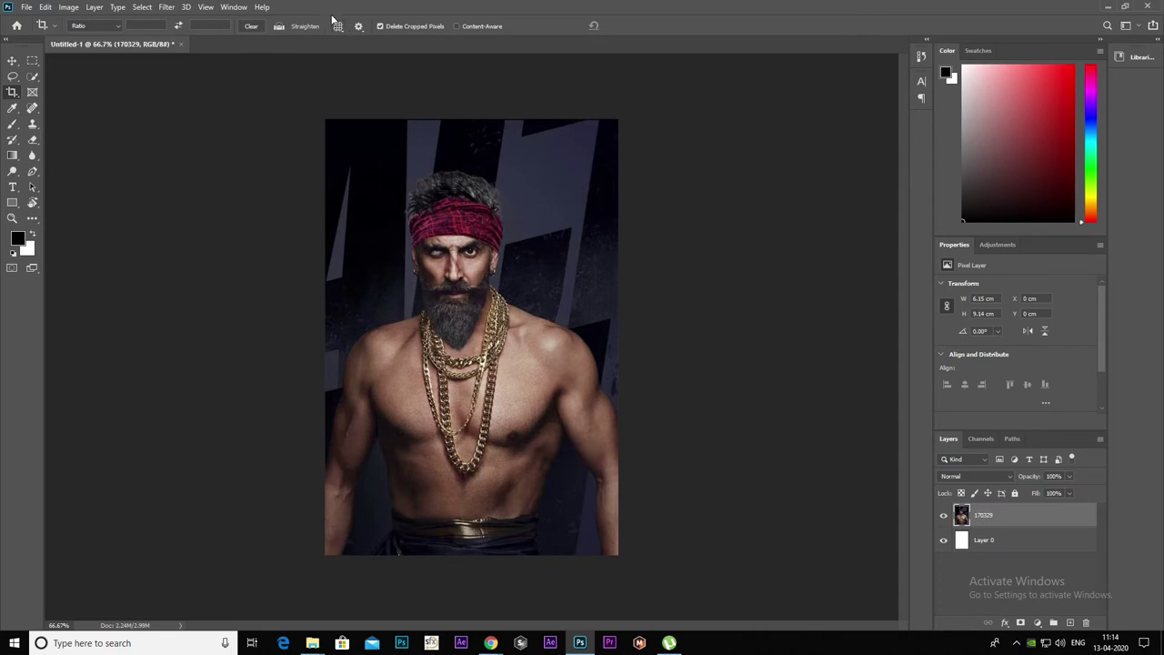
# Open the GREYCstoration filter, centre its preview on the face, and bring up the Plug-ins folder.
pyautogui.click(167, 9)
pyautogui.moveTo(176, 179)
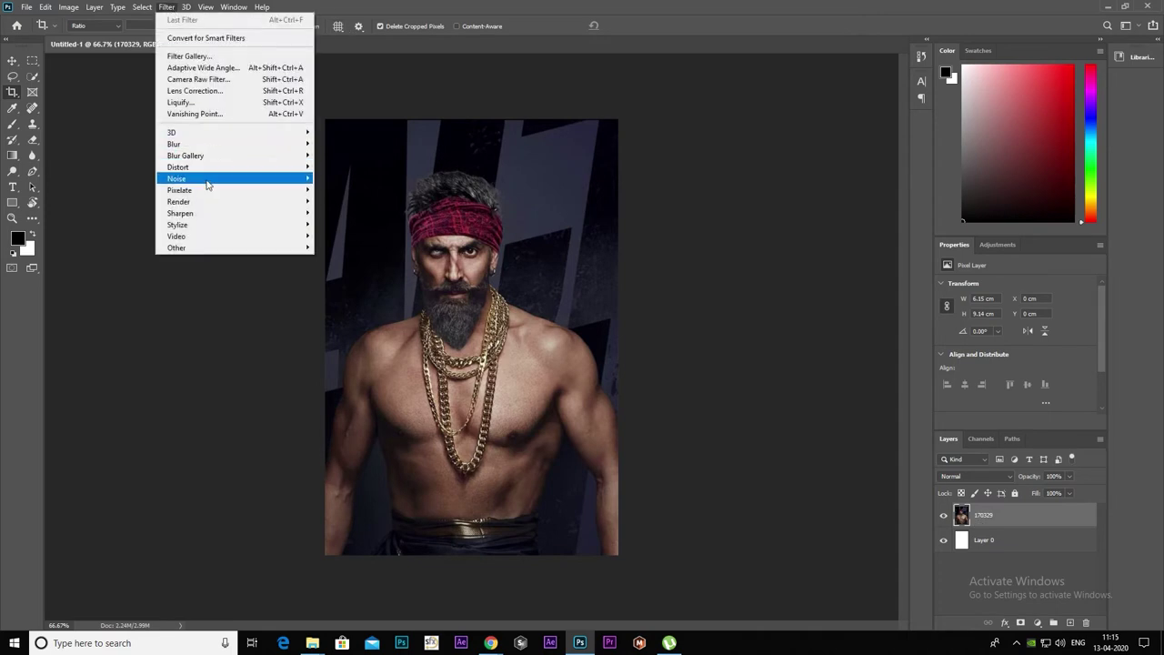
pyautogui.click(351, 213)
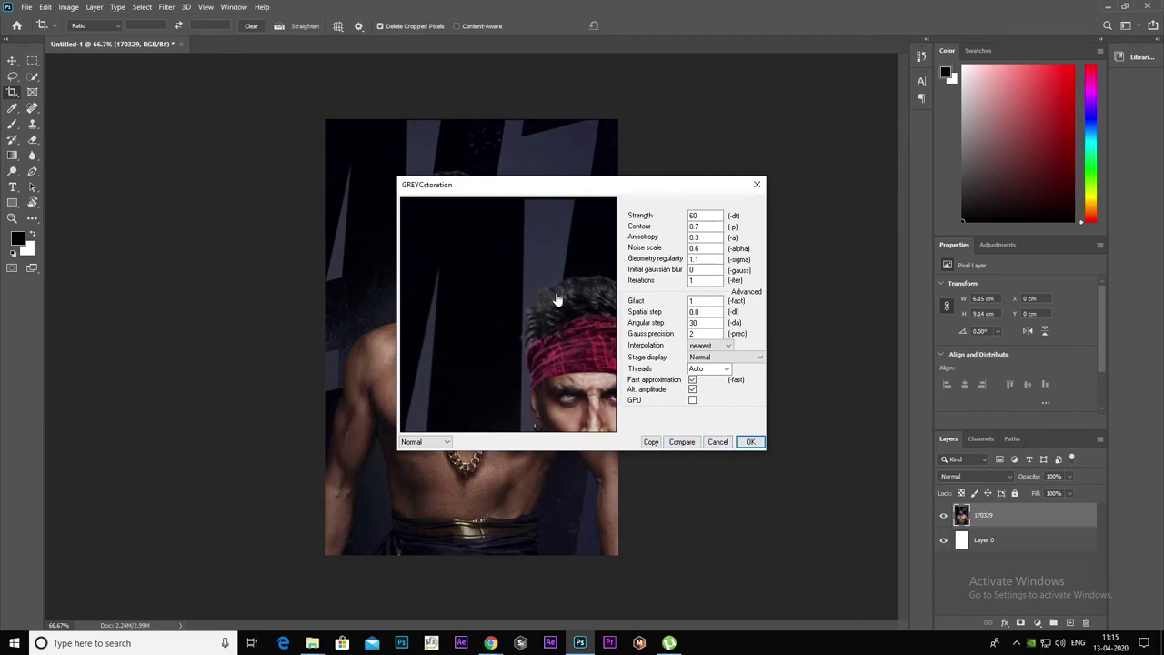
pyautogui.moveTo(558, 300); pyautogui.dragTo(484, 206)
pyautogui.moveTo(533, 305); pyautogui.dragTo(515, 324)
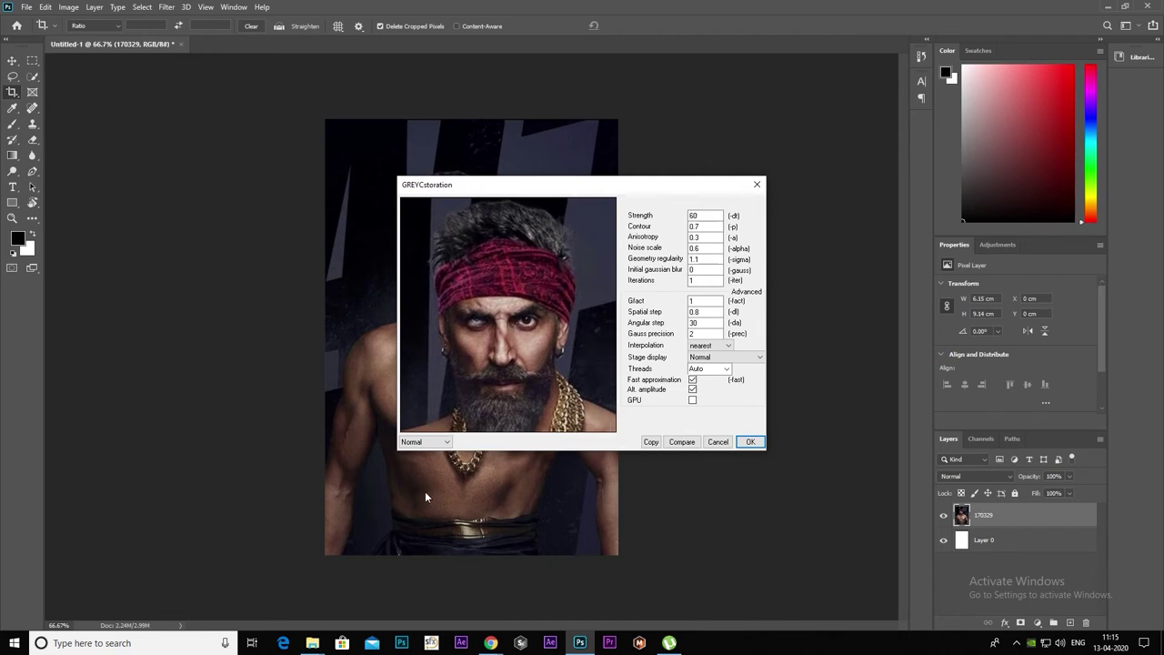
pyautogui.click(367, 616)
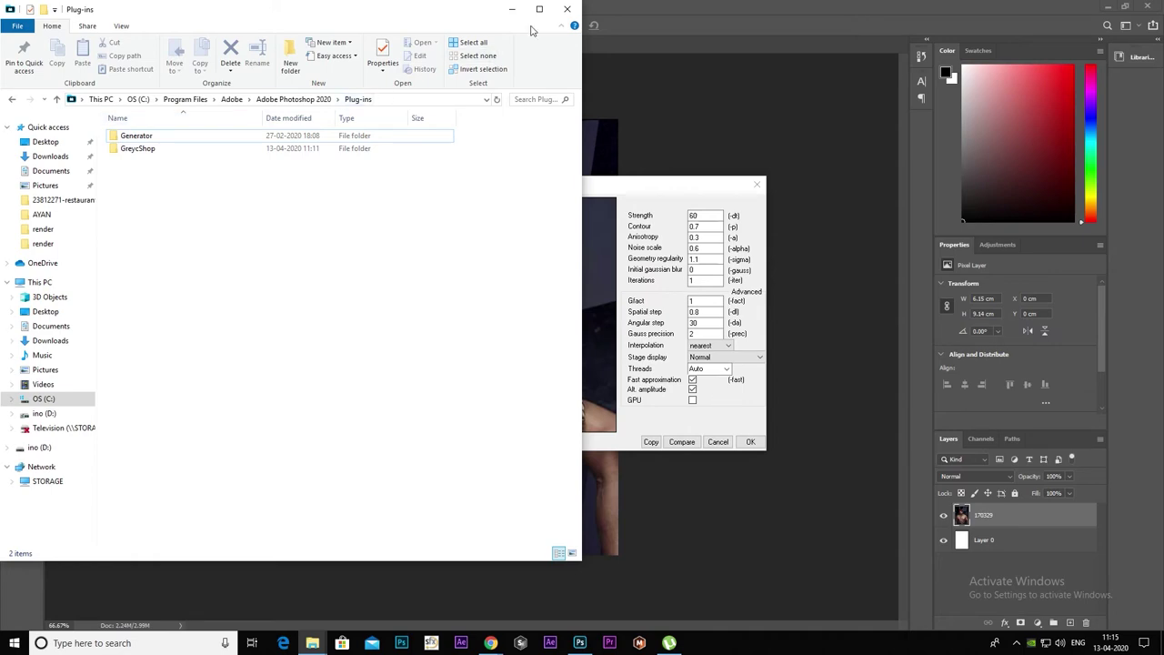
# Open the Greycstoration Point reference image in Photos and move it beside the filter dialog.
pyautogui.click(566, 10)
pyautogui.click(312, 643)
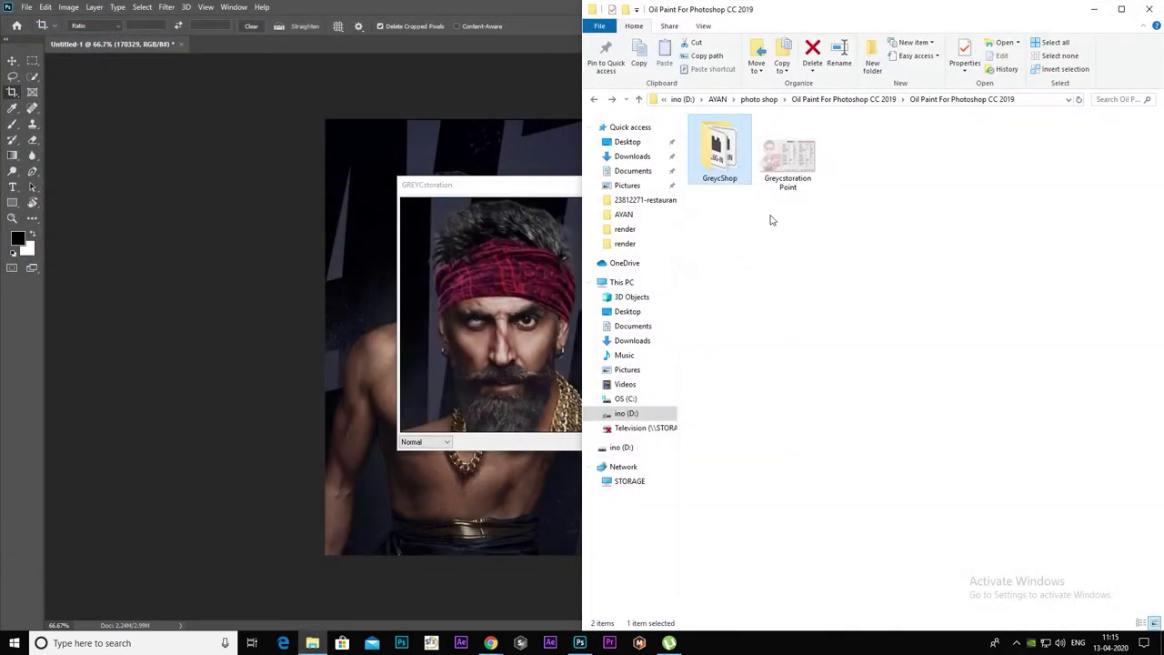
pyautogui.doubleClick(788, 158)
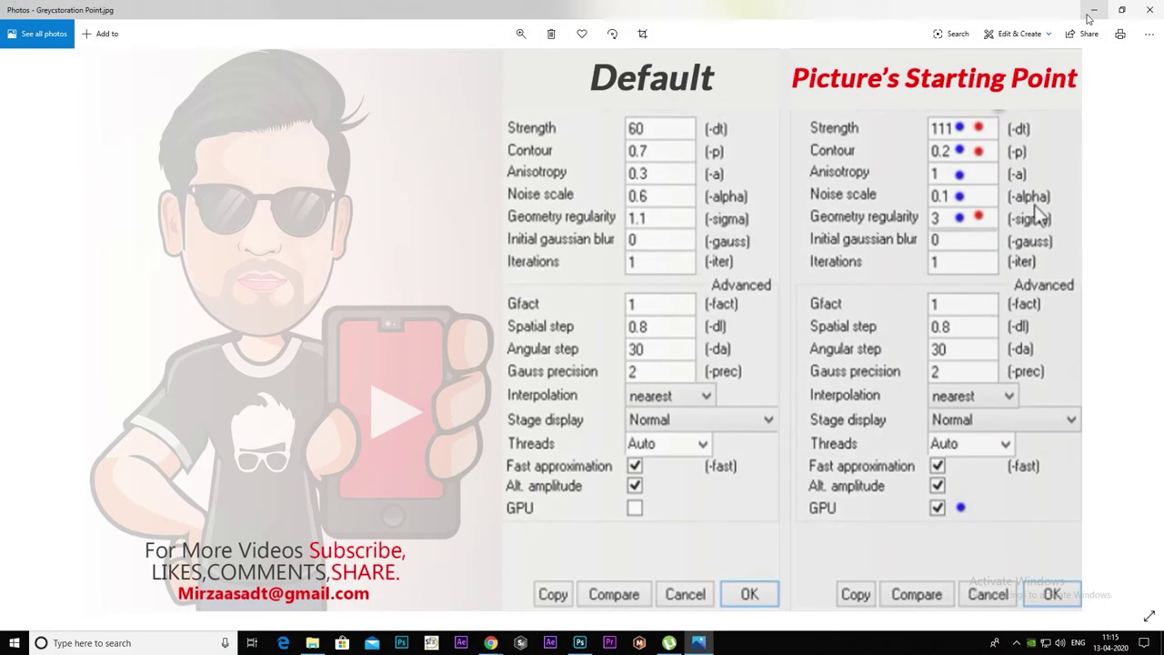
pyautogui.click(1117, 13)
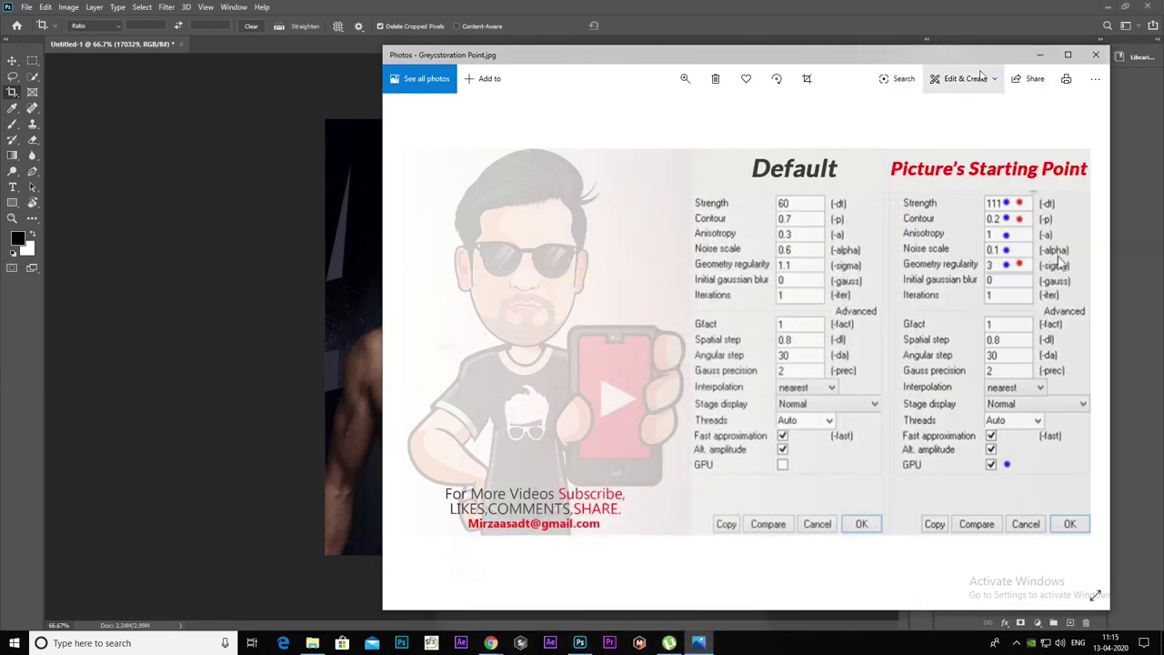
pyautogui.moveTo(868, 61); pyautogui.dragTo(228, 70)
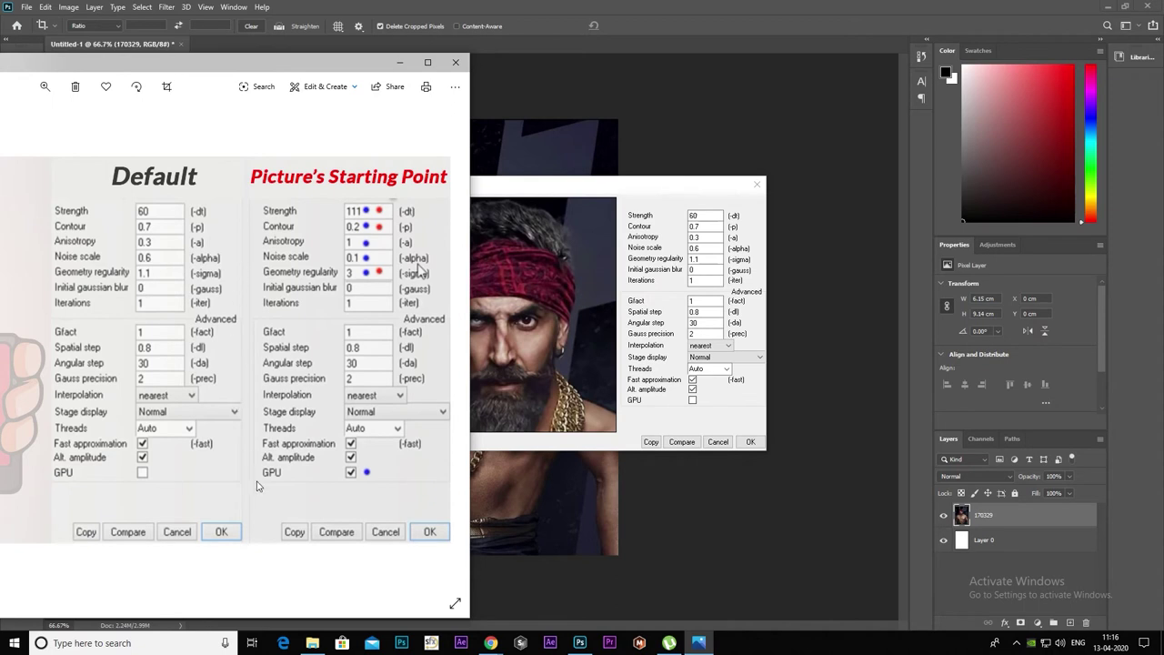
# Enter GREYCstoration Strength 111, Contour 0.2 and Anisotropy 1 from the reference image.
pyautogui.doubleClick(705, 216)
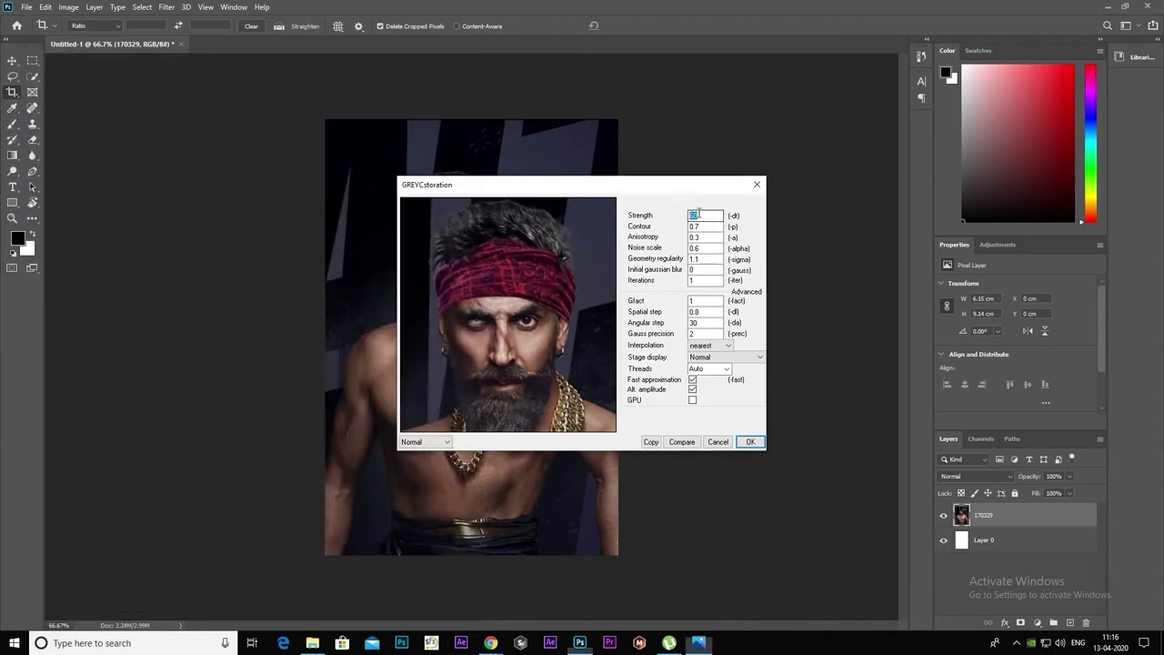
pyautogui.click(699, 643)
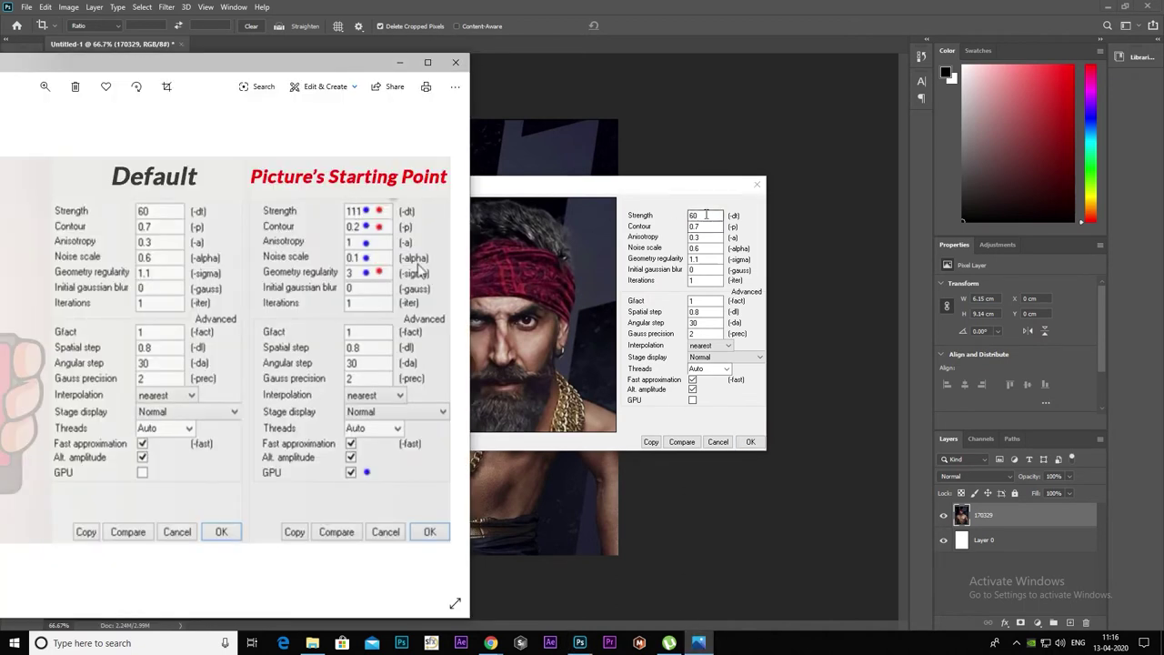
pyautogui.doubleClick(706, 215)
pyautogui.write('111')
pyautogui.click(699, 643)
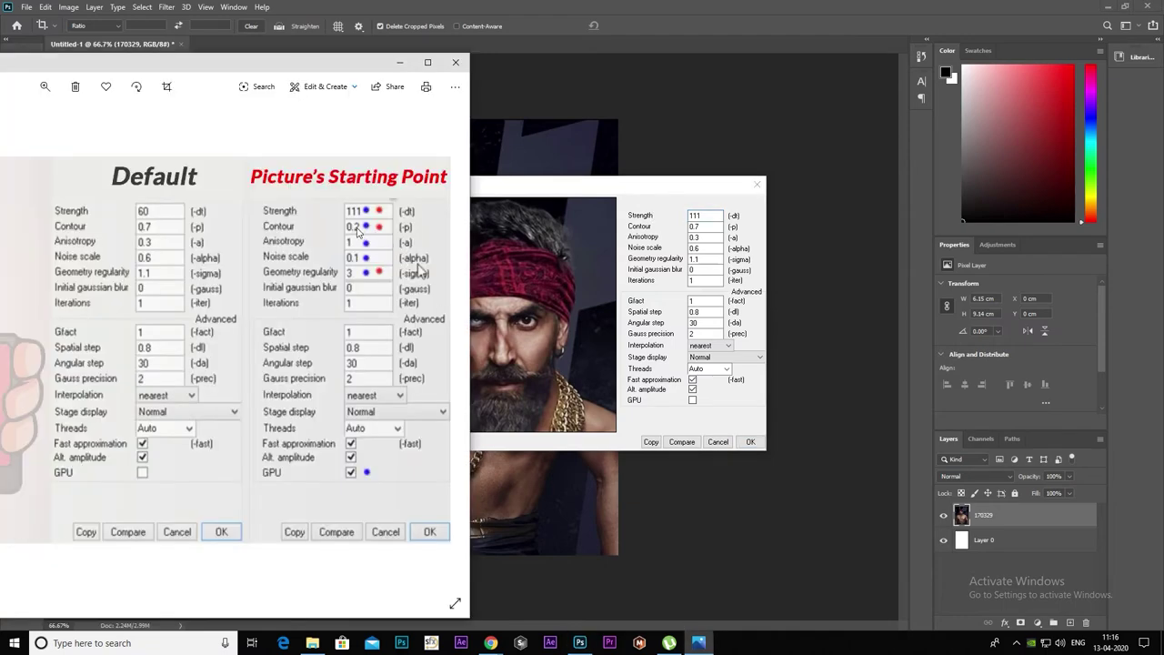
pyautogui.doubleClick(702, 226)
pyautogui.write('0.2')
pyautogui.click(699, 644)
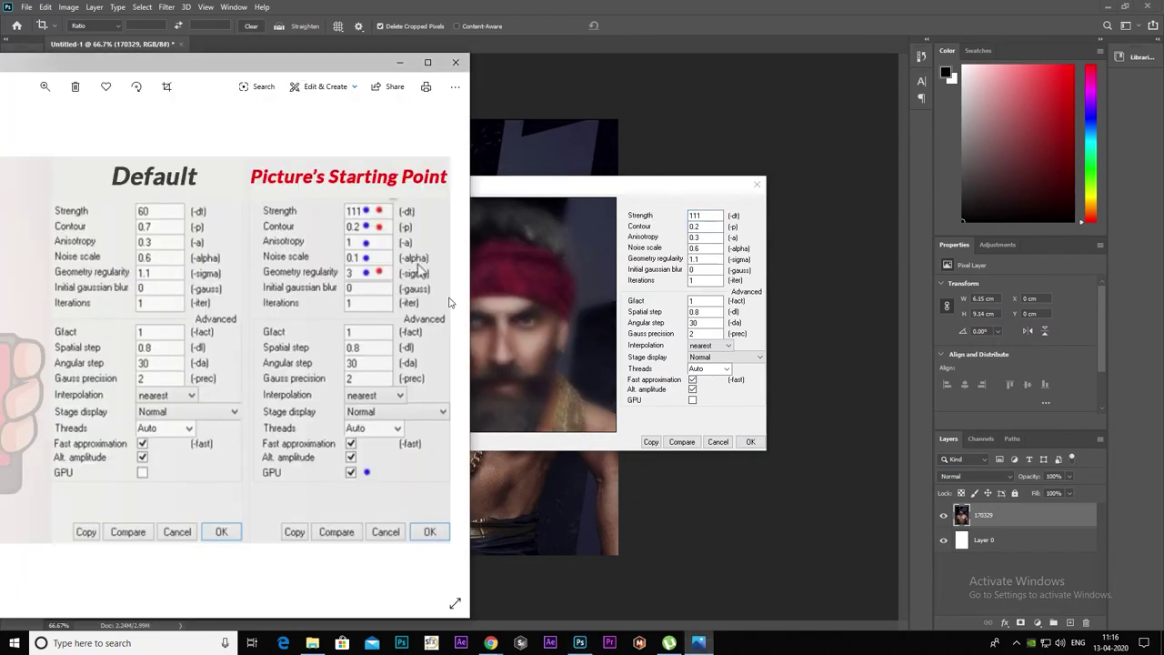
pyautogui.doubleClick(706, 238)
pyautogui.write('1')
pyautogui.hotkey('alt', 'Tab')
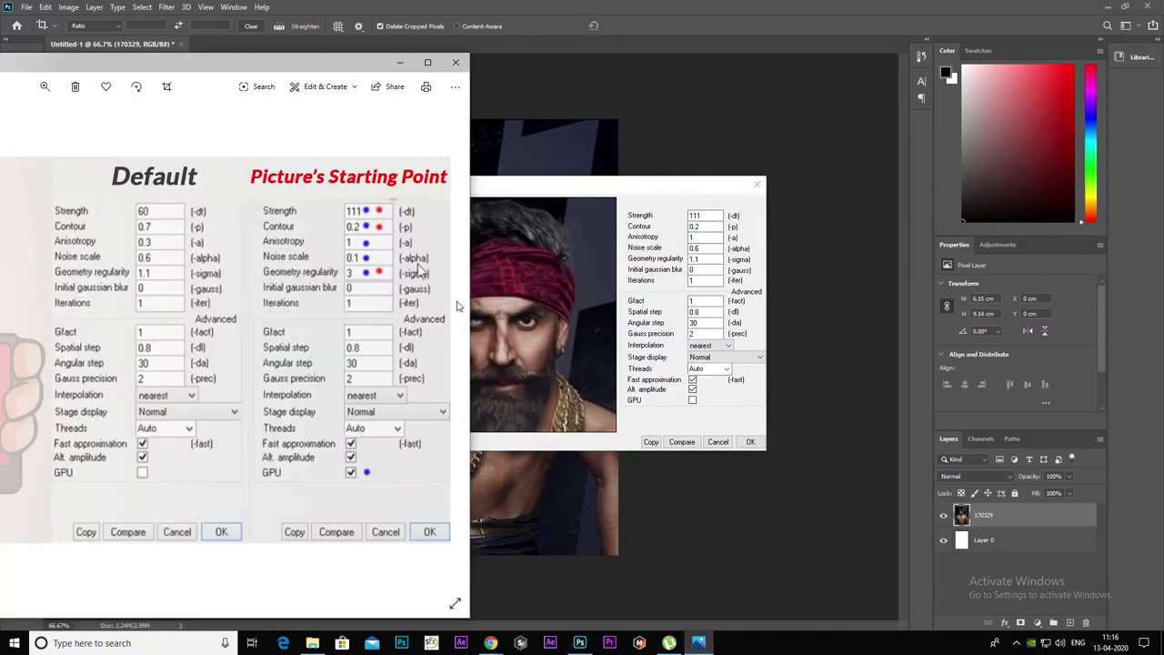
# Set Noise scale 0.1 and Geometry regularity 3, and enable GPU processing.
pyautogui.doubleClick(700, 248)
pyautogui.write('0.1')
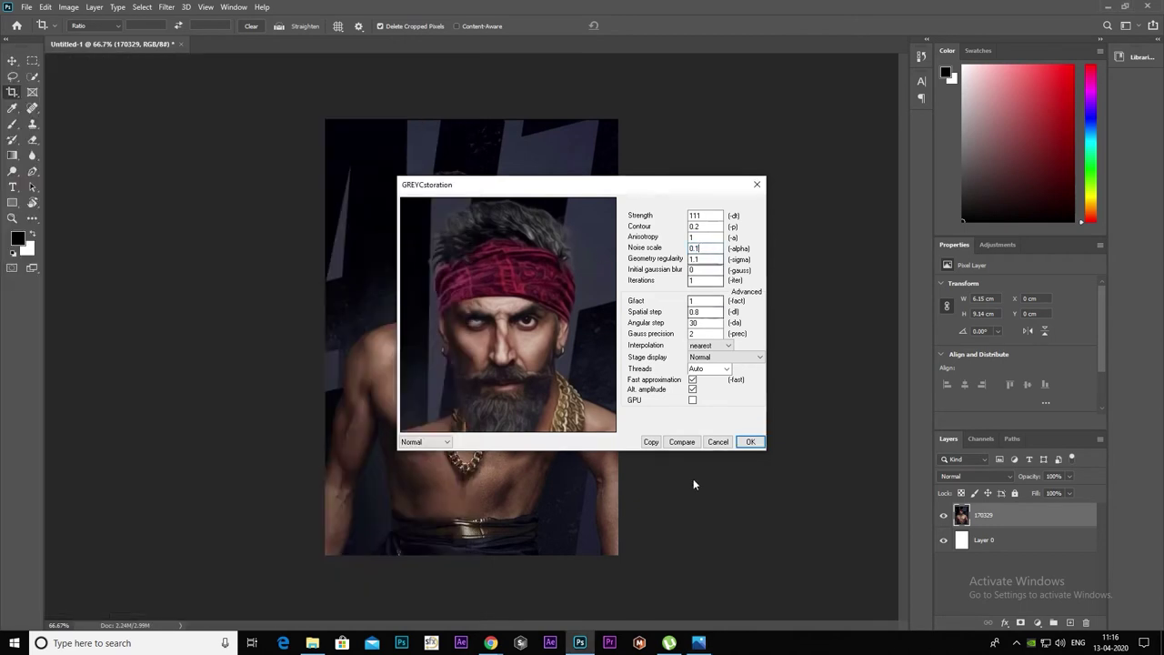
pyautogui.hotkey('alt', 'Tab')
pyautogui.doubleClick(706, 260)
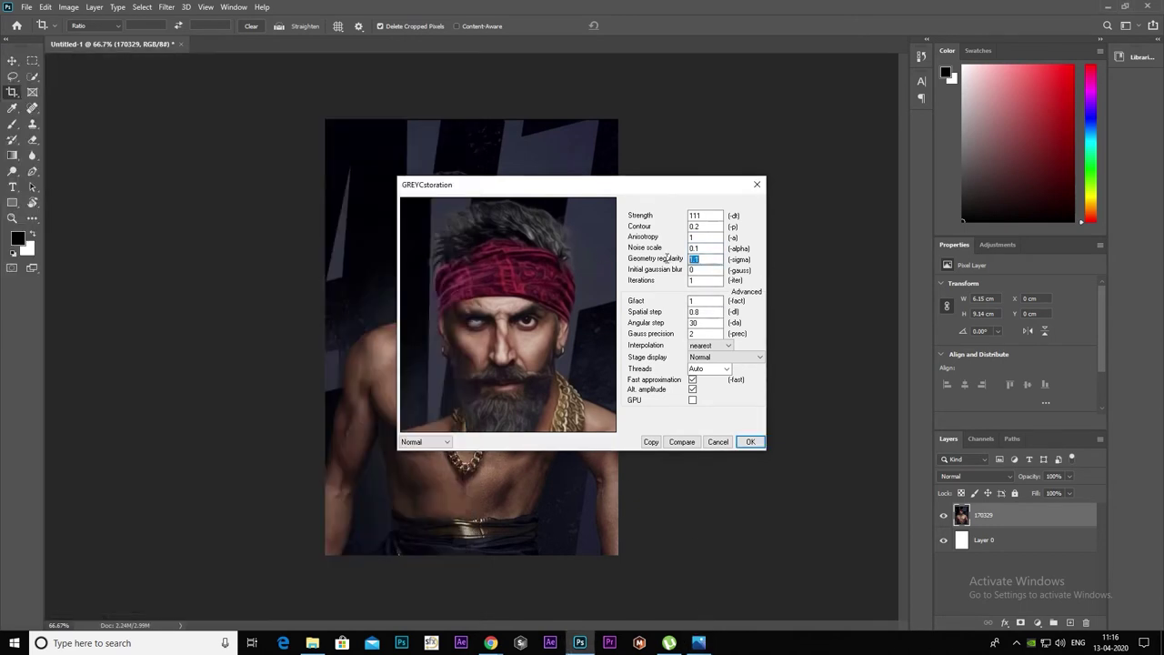
pyautogui.write('3')
pyautogui.hotkey('alt', 'Tab')
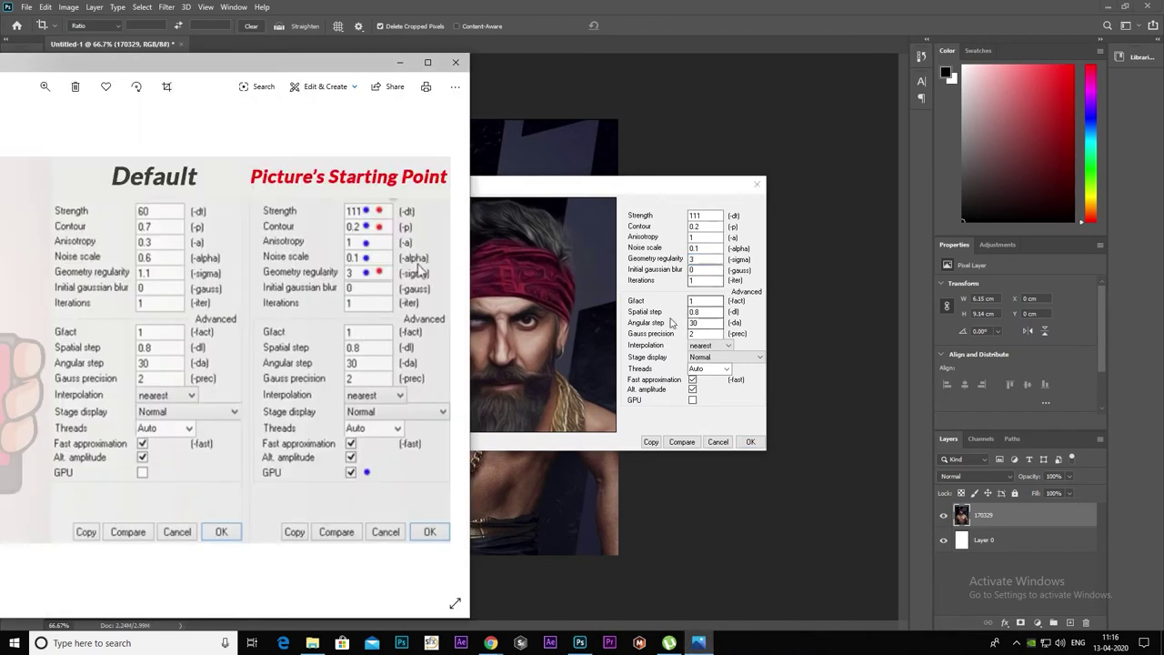
pyautogui.click(697, 358)
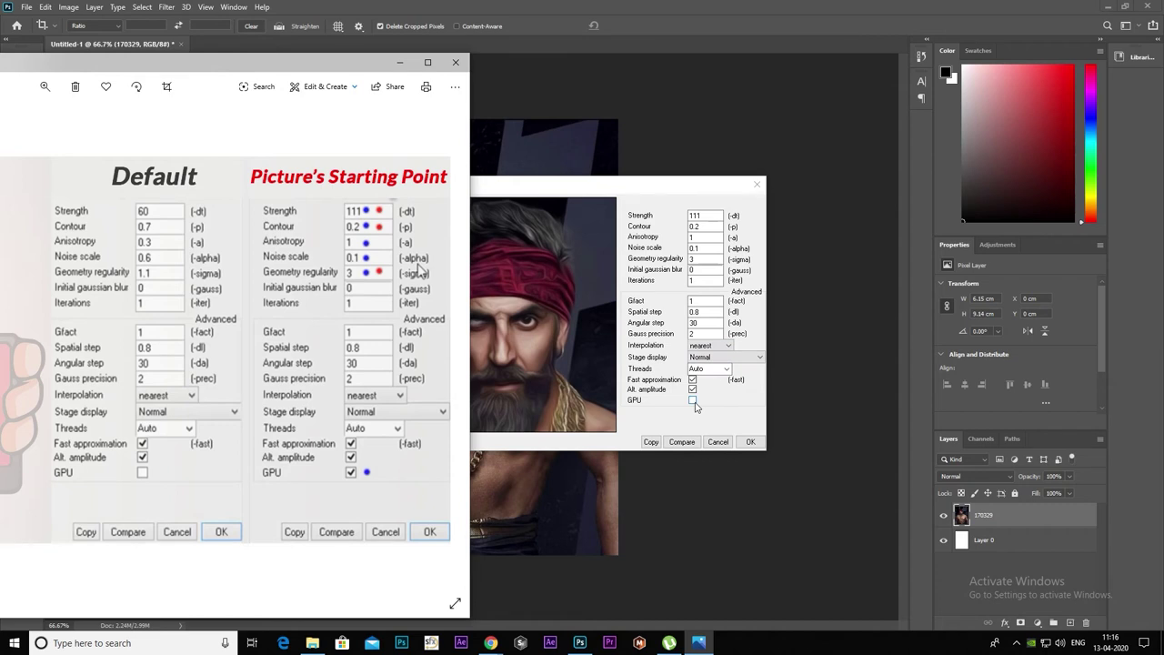
pyautogui.click(693, 401)
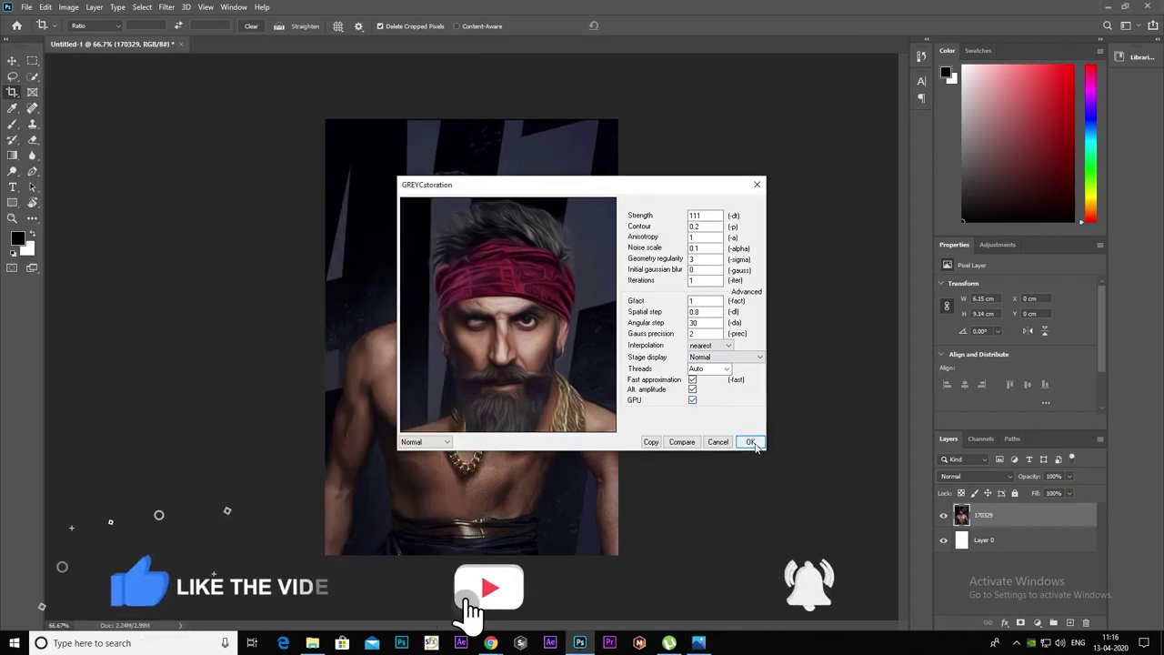
# Apply GREYCstoration to the 170329 layer and zoom in to inspect the painterly result.
pyautogui.click(750, 442)
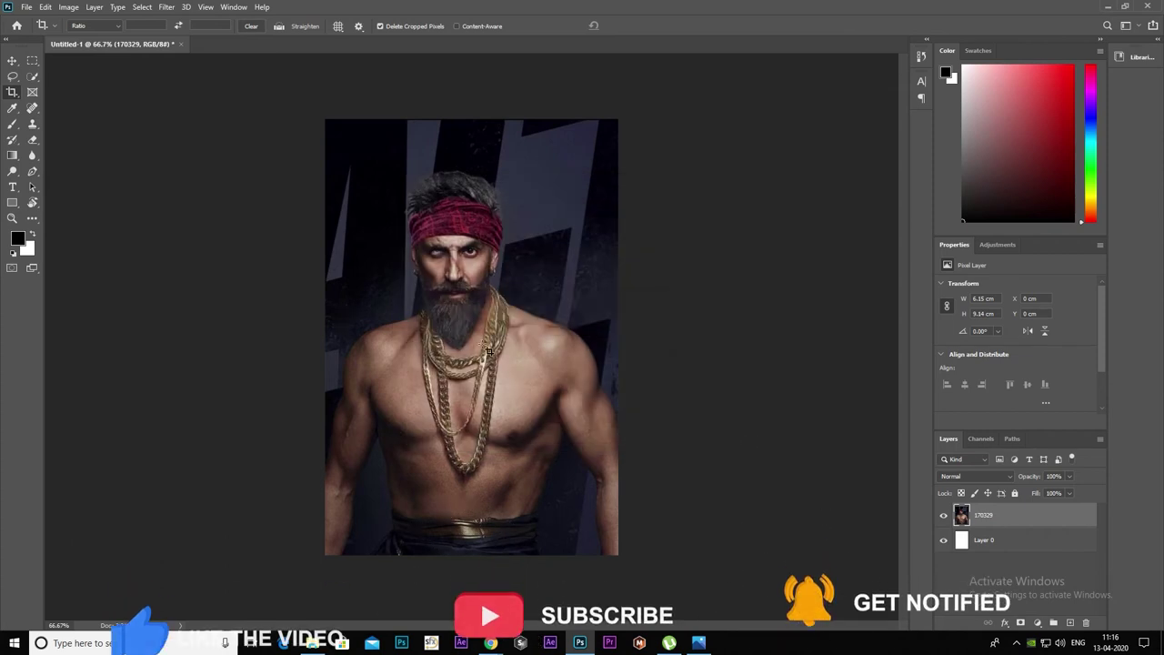
pyautogui.scroll(1, 488, 351)
pyautogui.scroll(1, 478, 346)
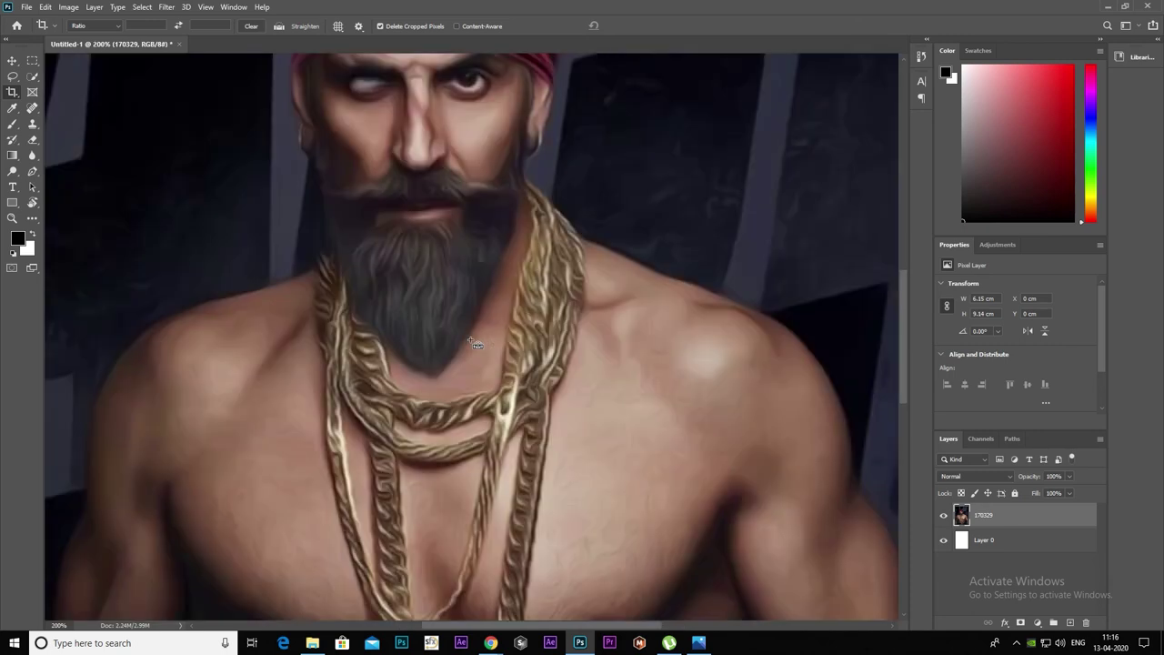
pyautogui.scroll(-1, 475, 344)
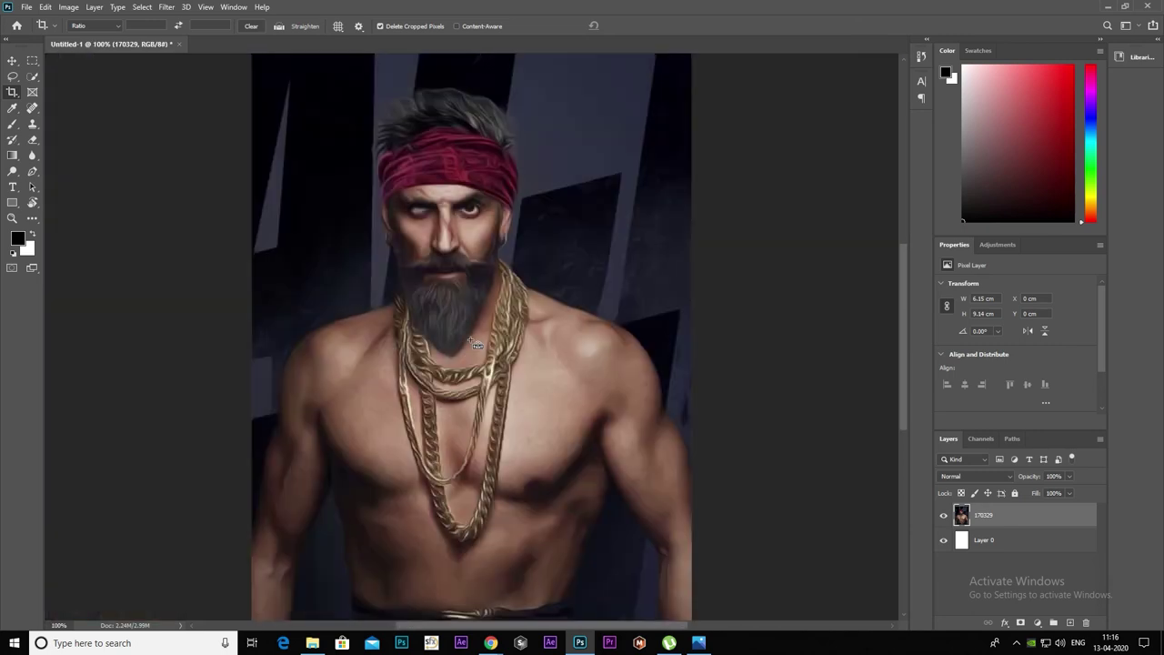
pyautogui.click(13, 60)
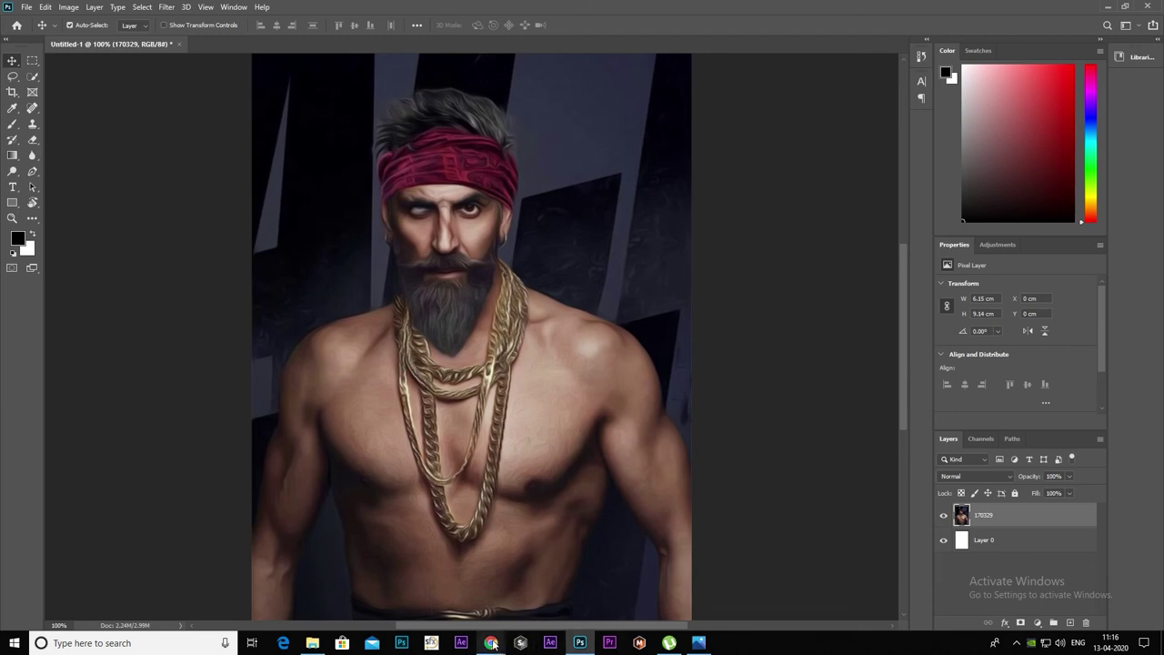
# Check the filtered layer, then drag the original 170329 photo from the desktop onto the canvas.
pyautogui.click(944, 515)
pyautogui.click(944, 516)
pyautogui.click(1106, 8)
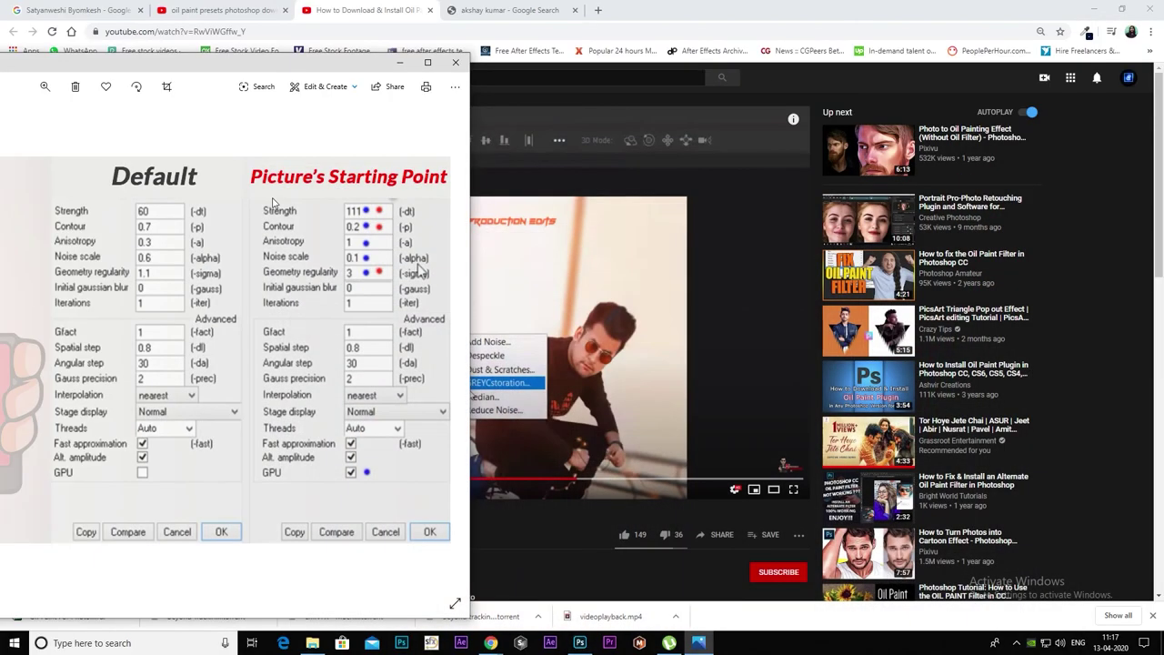
pyautogui.click(1093, 7)
pyautogui.click(399, 61)
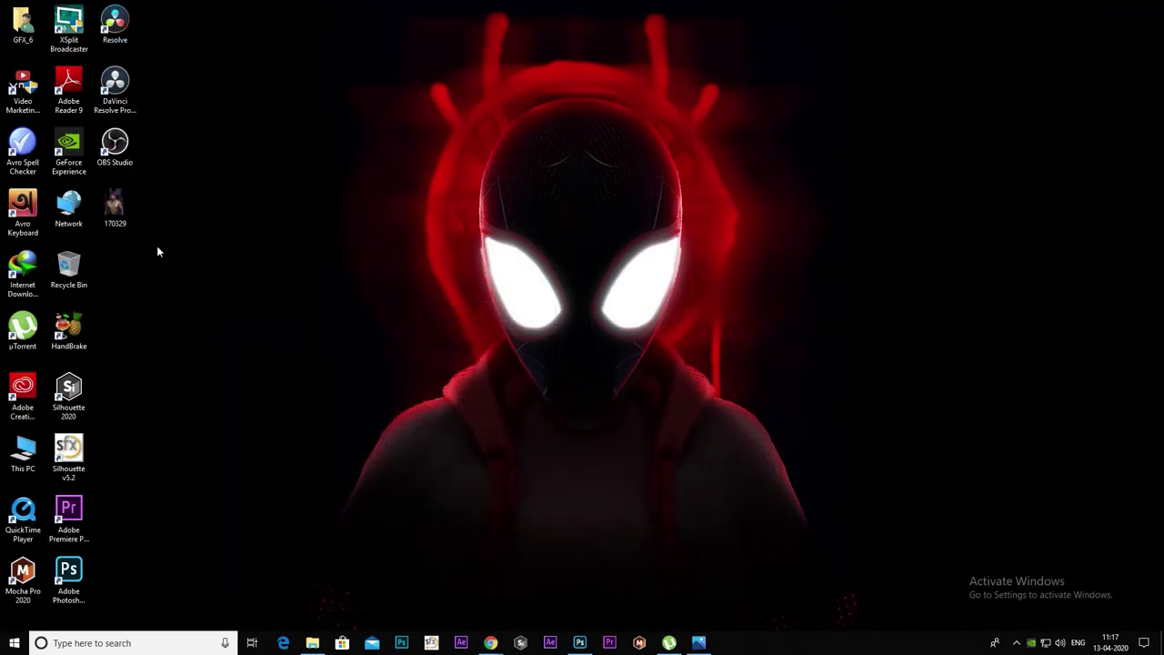
pyautogui.moveTo(115, 207)
pyautogui.mouseDown()
pyautogui.moveTo(611, 585)
pyautogui.moveTo(547, 428)
pyautogui.mouseUp()
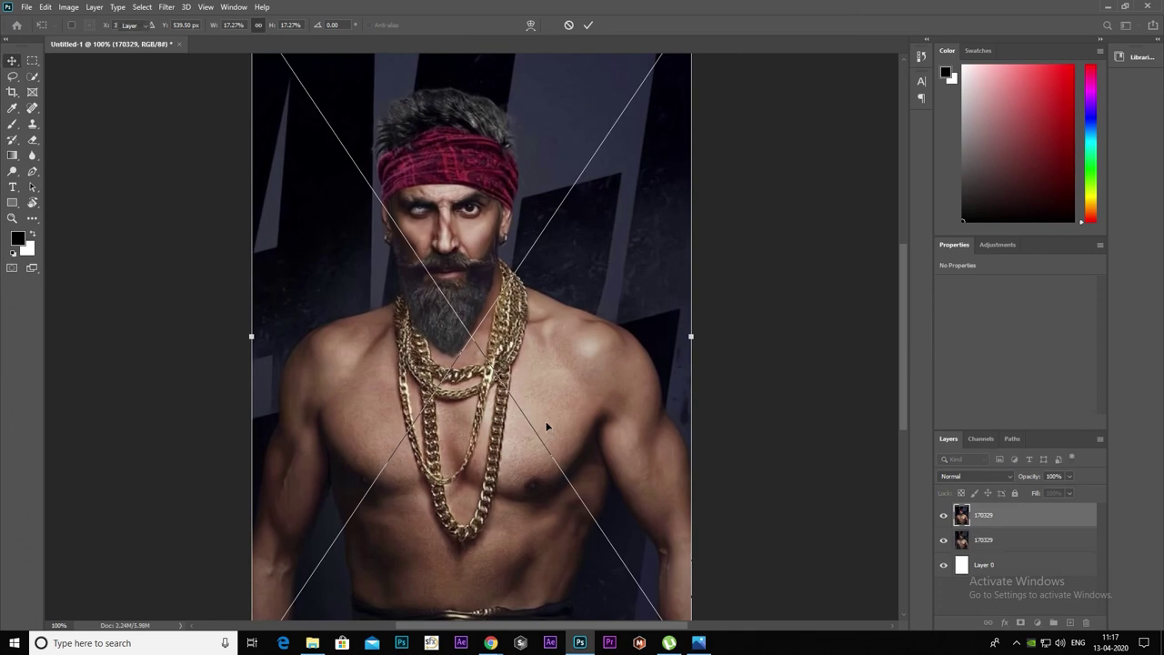
# Commit the placed 170329 photo and toggle its visibility to compare against the painted layer.
pyautogui.press('Return')
pyautogui.click(944, 516)
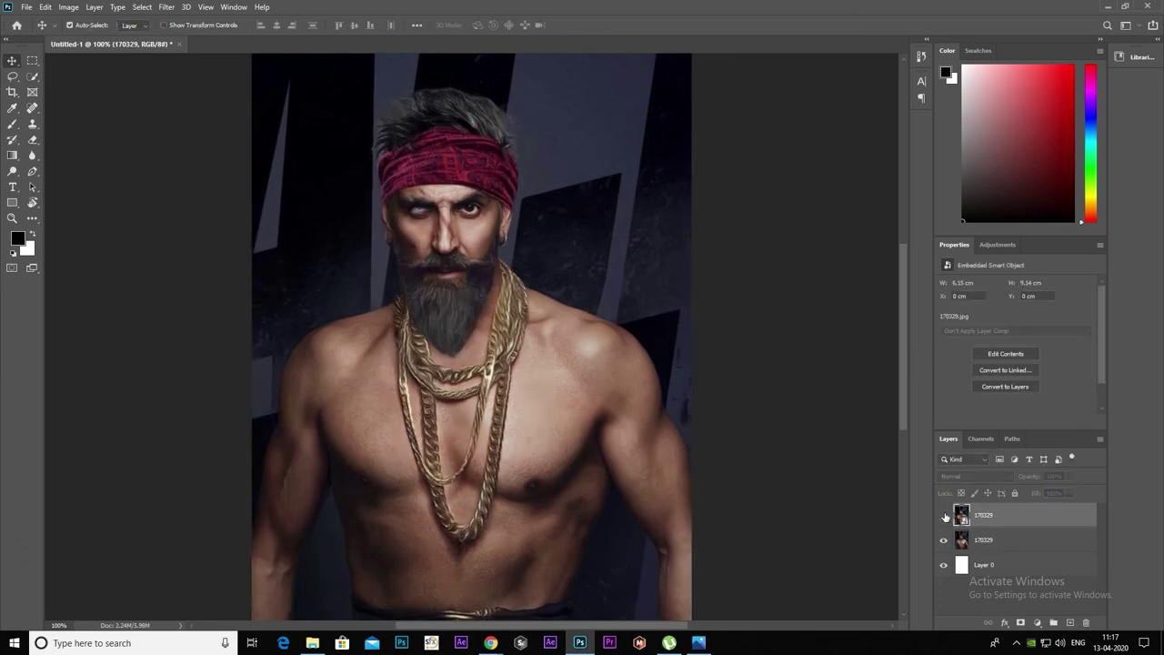
pyautogui.click(945, 515)
pyautogui.click(944, 516)
pyautogui.click(945, 516)
pyautogui.click(944, 515)
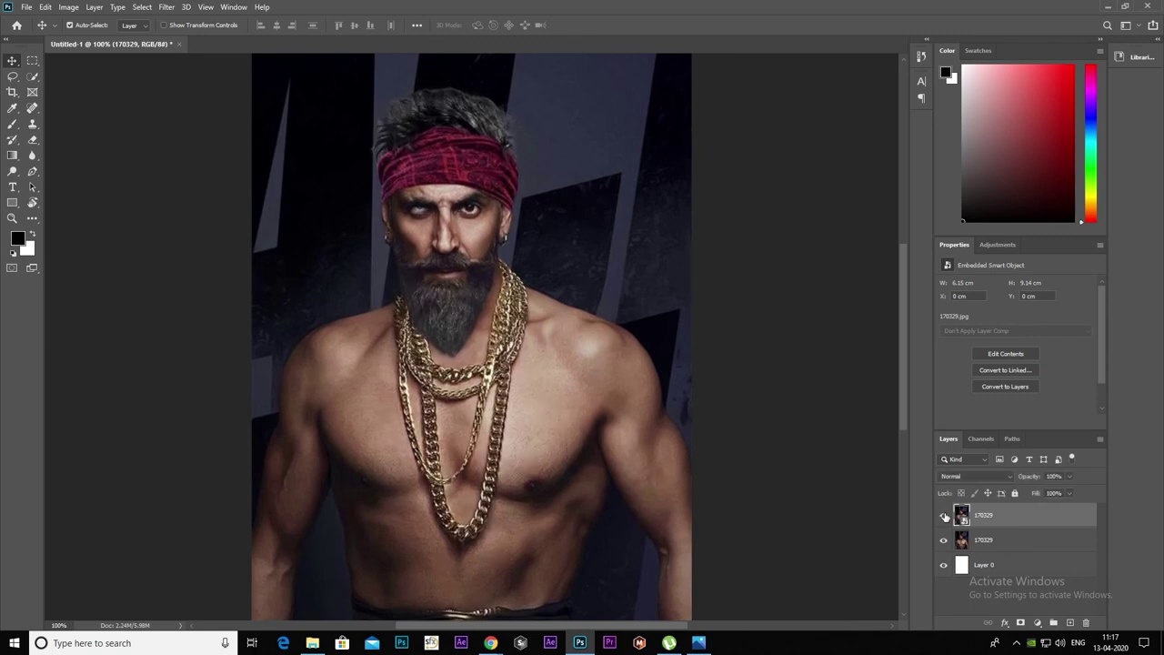
pyautogui.click(945, 515)
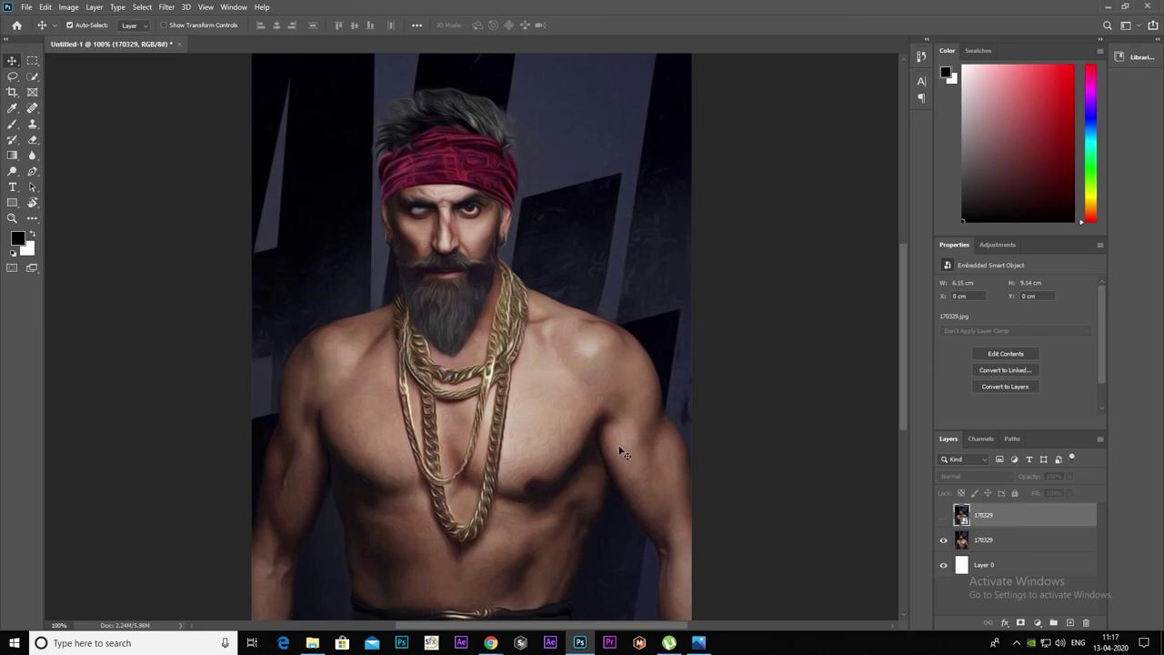
# Adjust the canvas view and turn the original photo layer visible again.
pyautogui.click(621, 450)
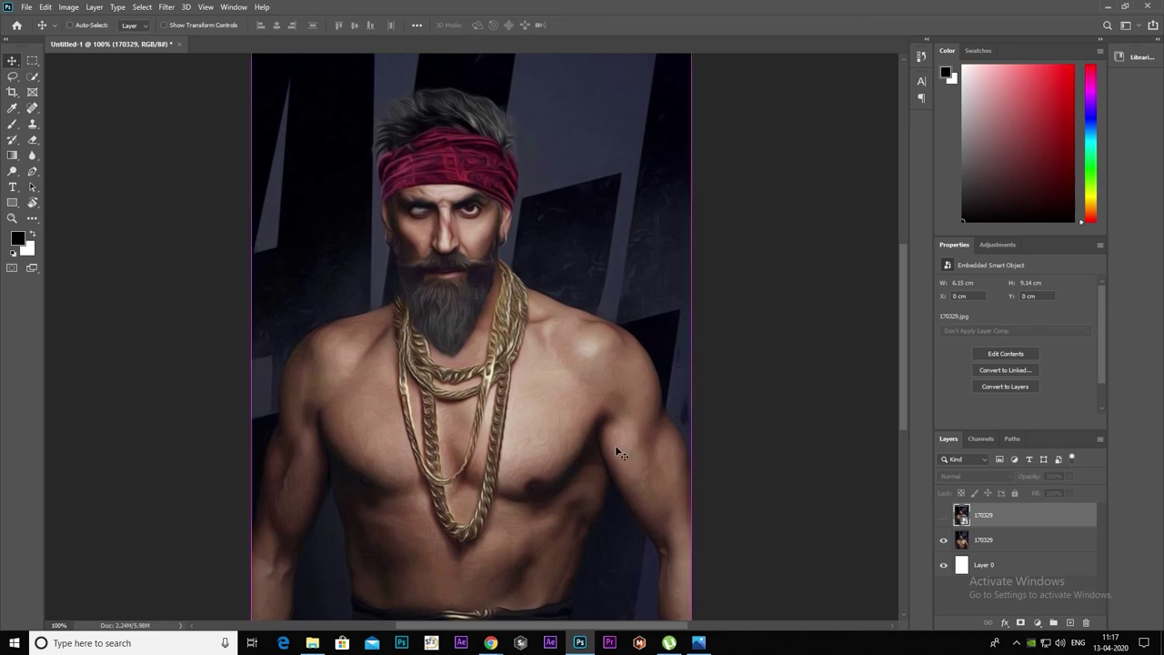
pyautogui.scroll(-2, 615, 445)
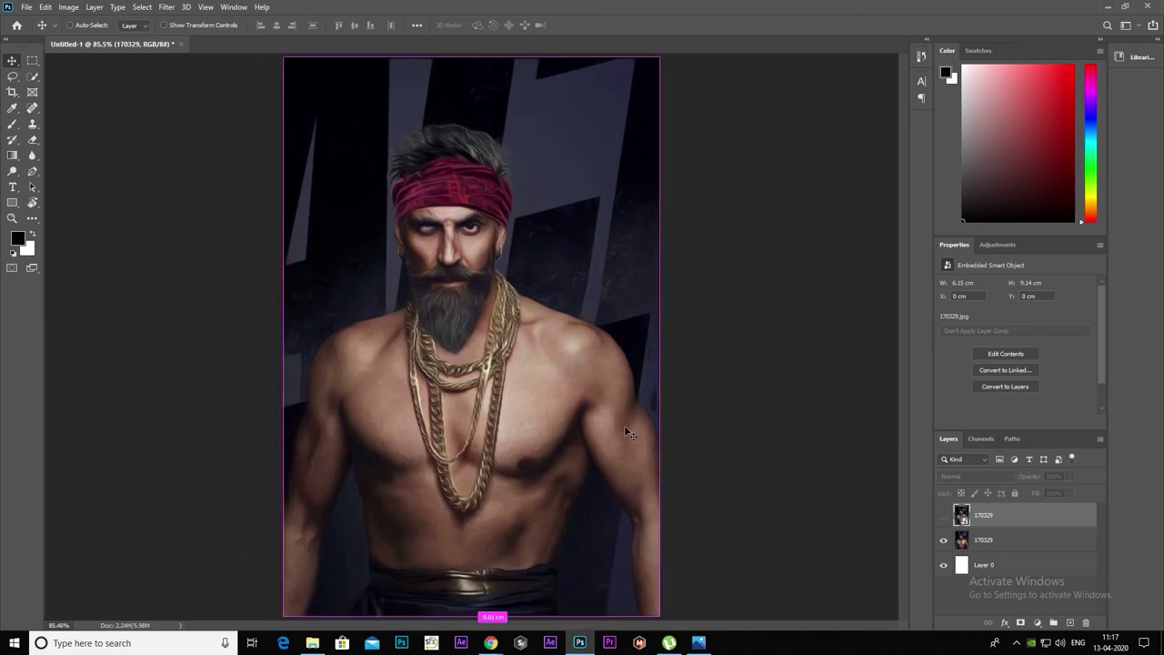
pyautogui.press('ctrl')
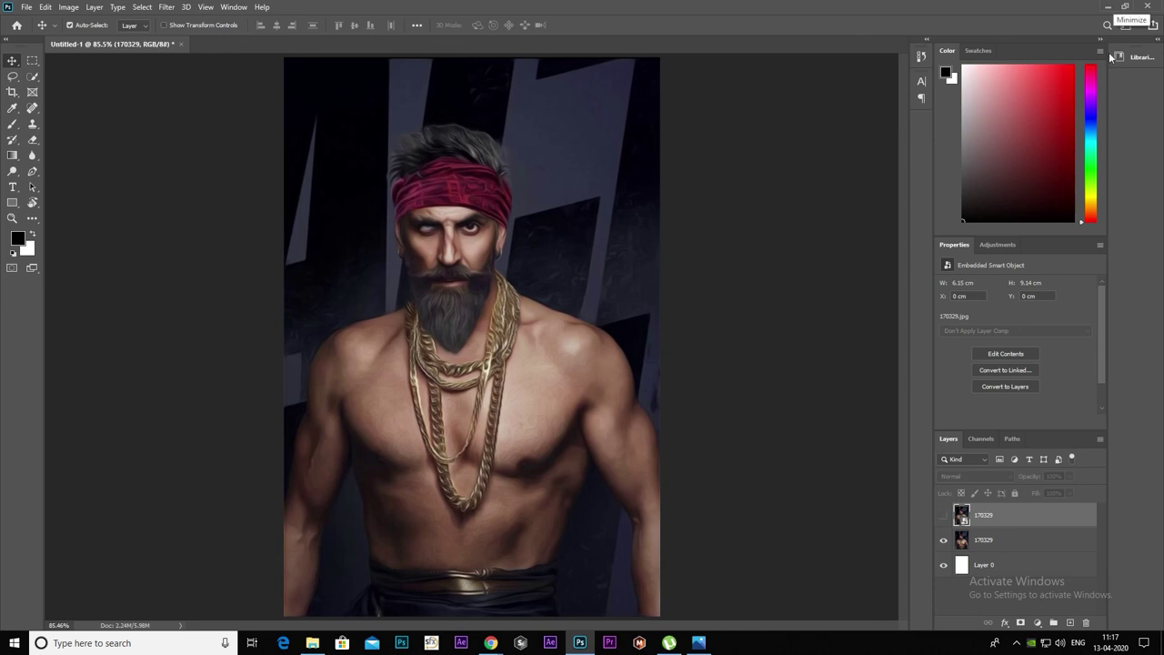
pyautogui.click(943, 515)
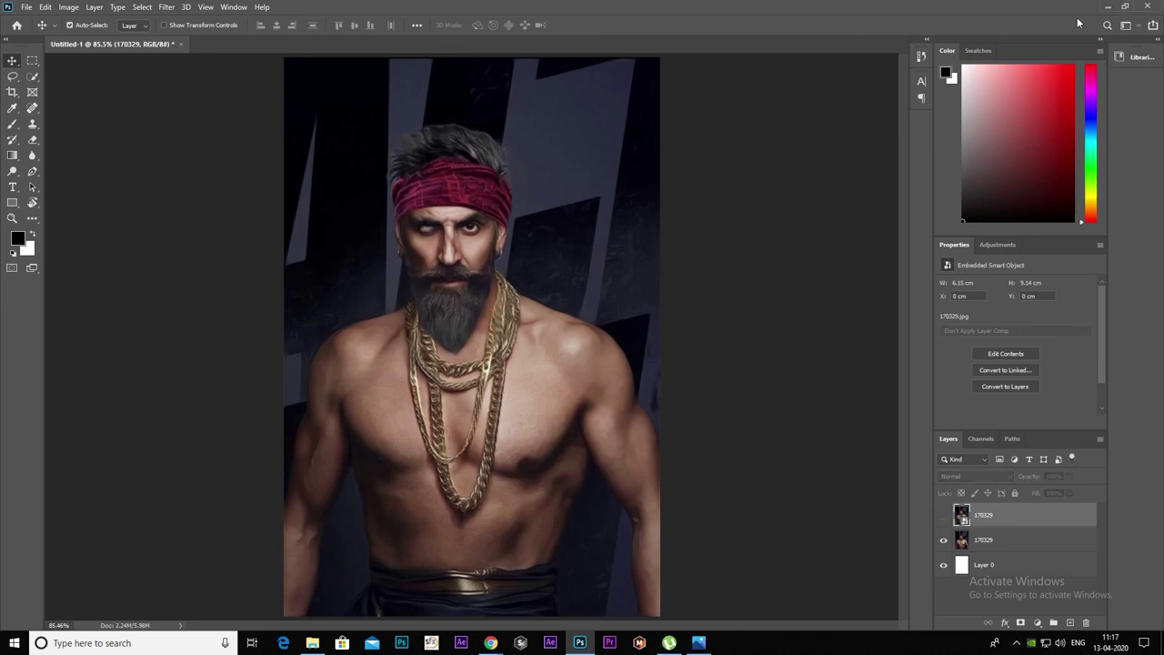